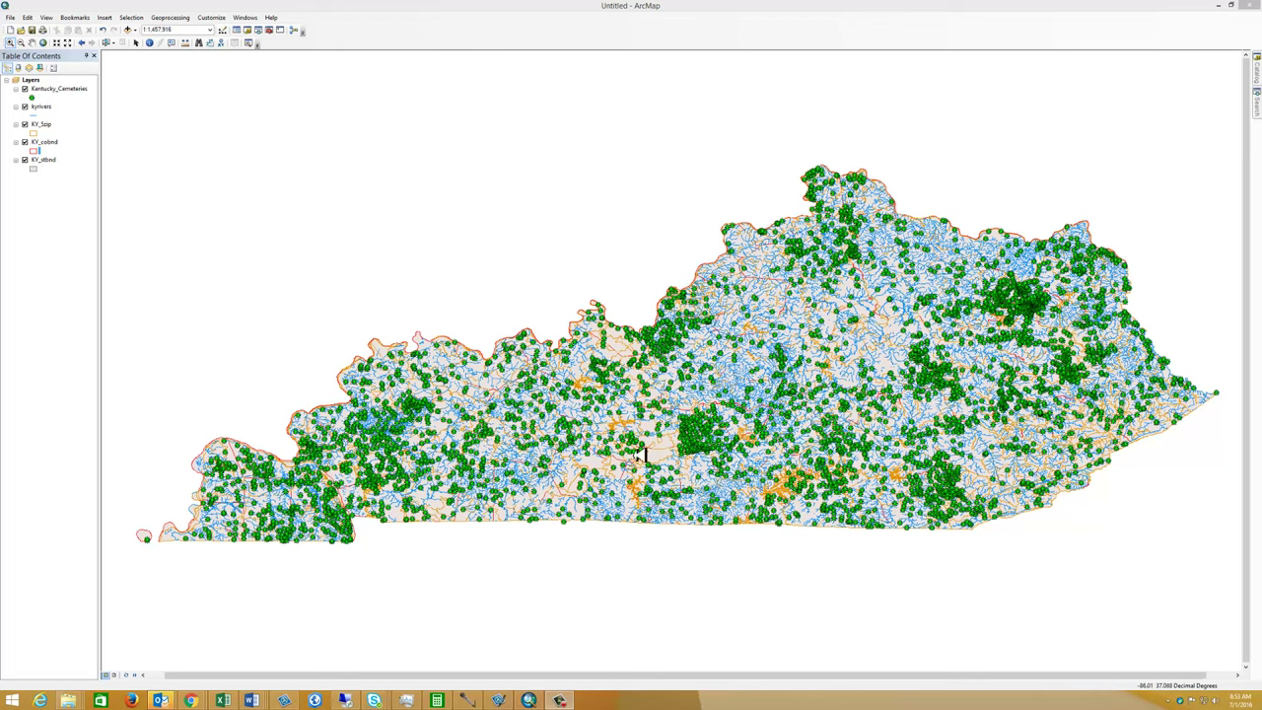
# Step: Uncheck Kentucky_Cemeteries, kyrivers and KY_5zip so the plain Kentucky outline remains
pyautogui.click(26, 88)
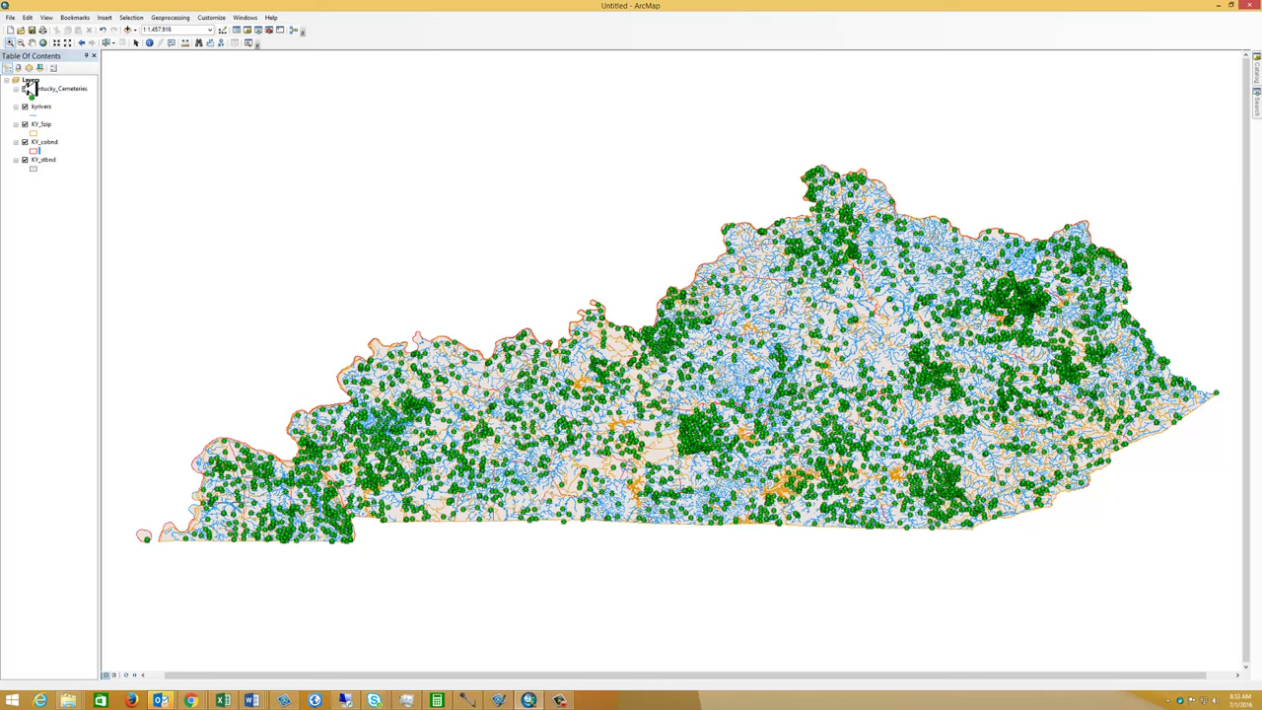
pyautogui.click(26, 106)
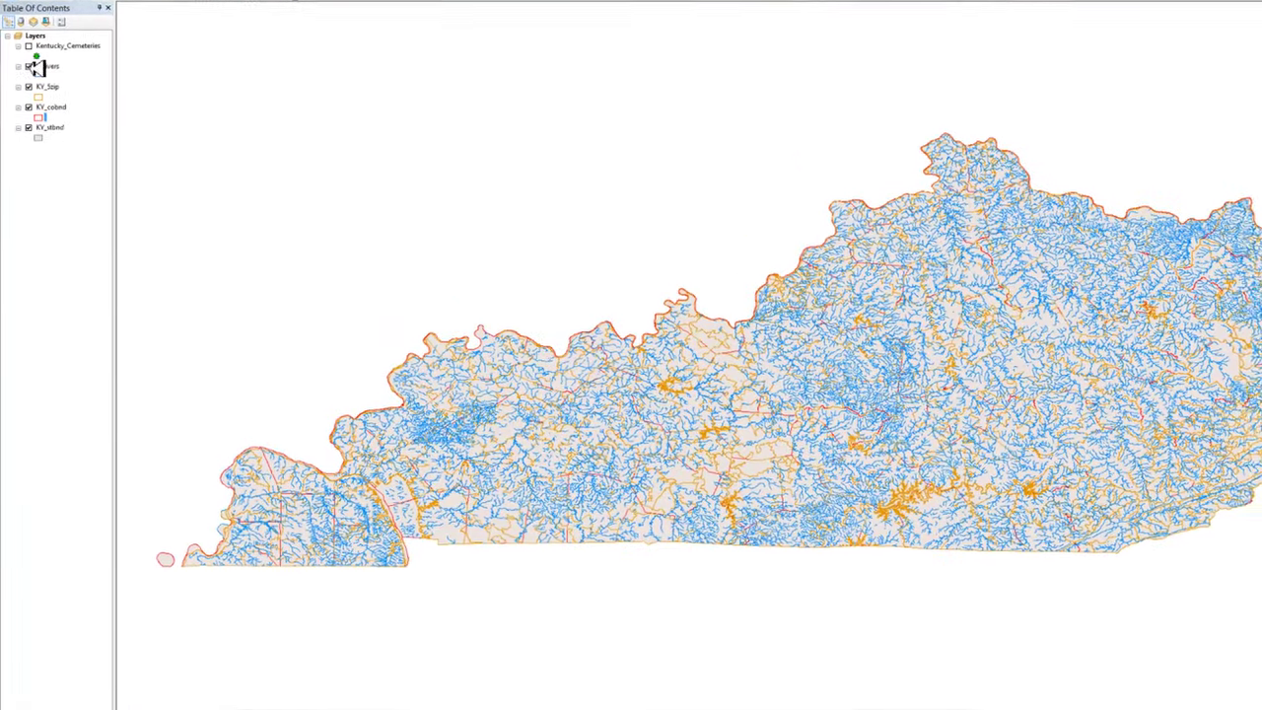
pyautogui.click(33, 100)
pyautogui.click(31, 39)
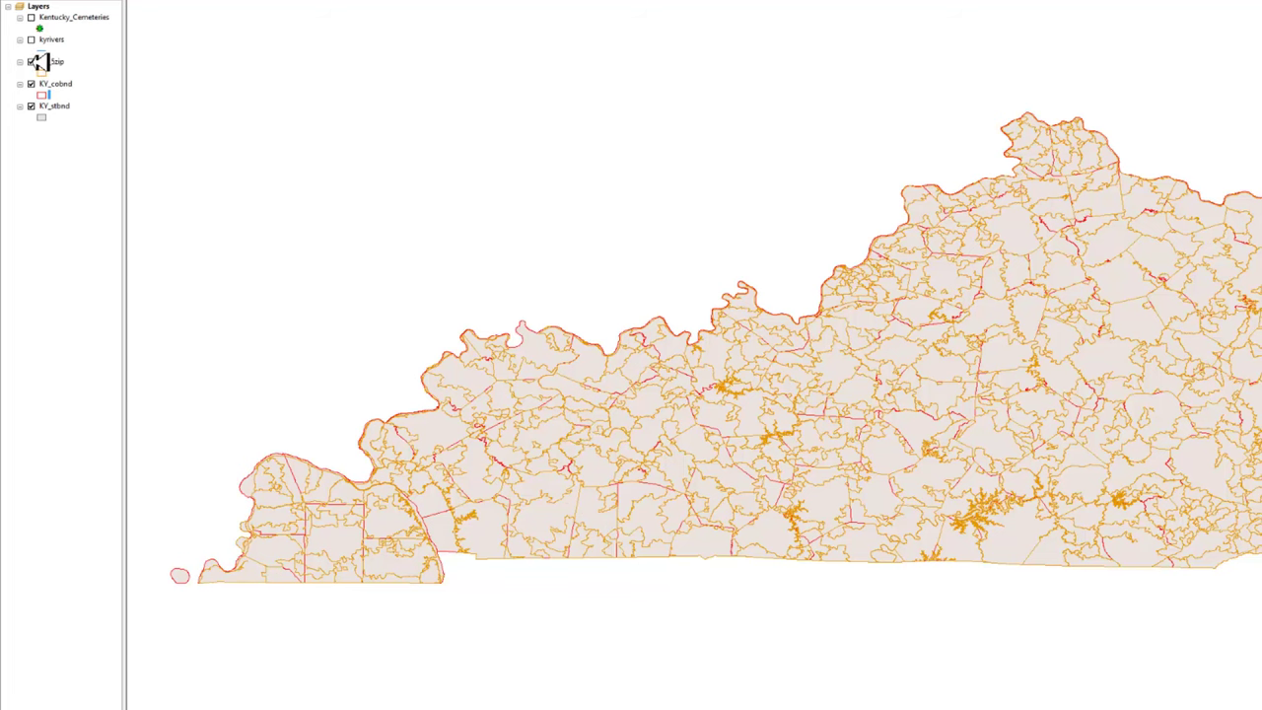
pyautogui.click(31, 61)
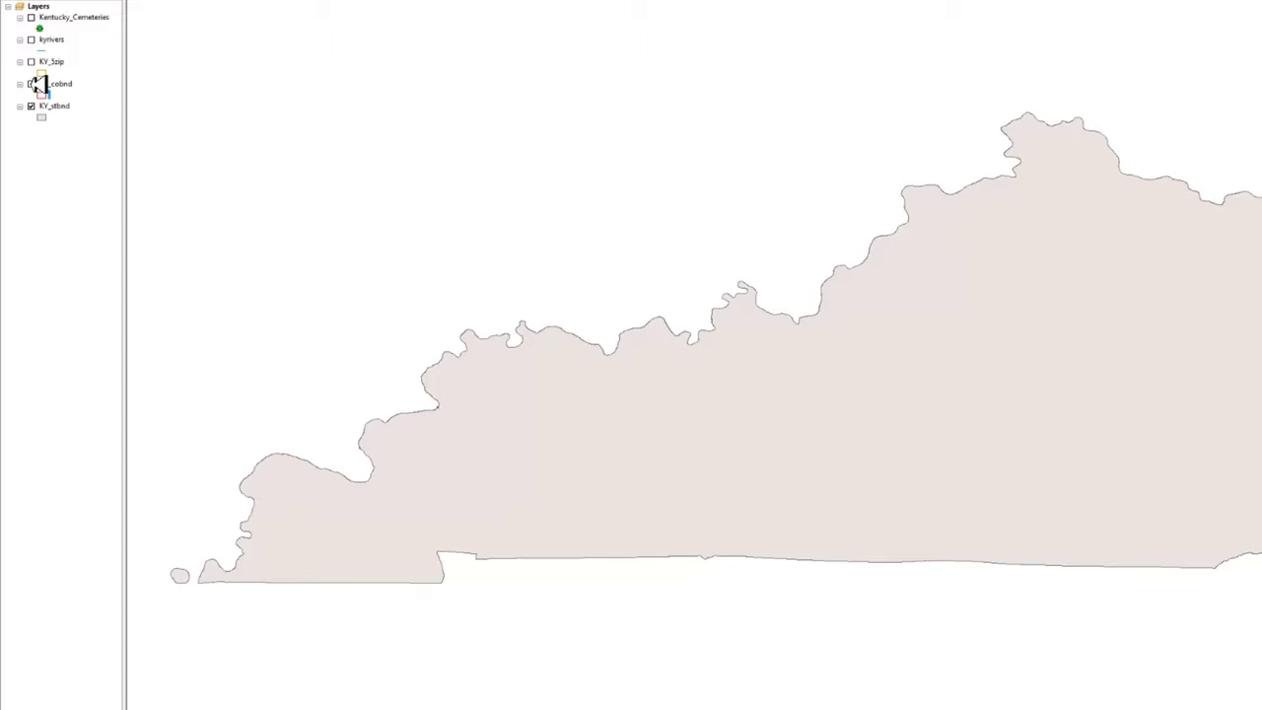
# Step: Turn the KY_cobnd red county lines and kyrivers blue rivers back on
pyautogui.click(31, 85)
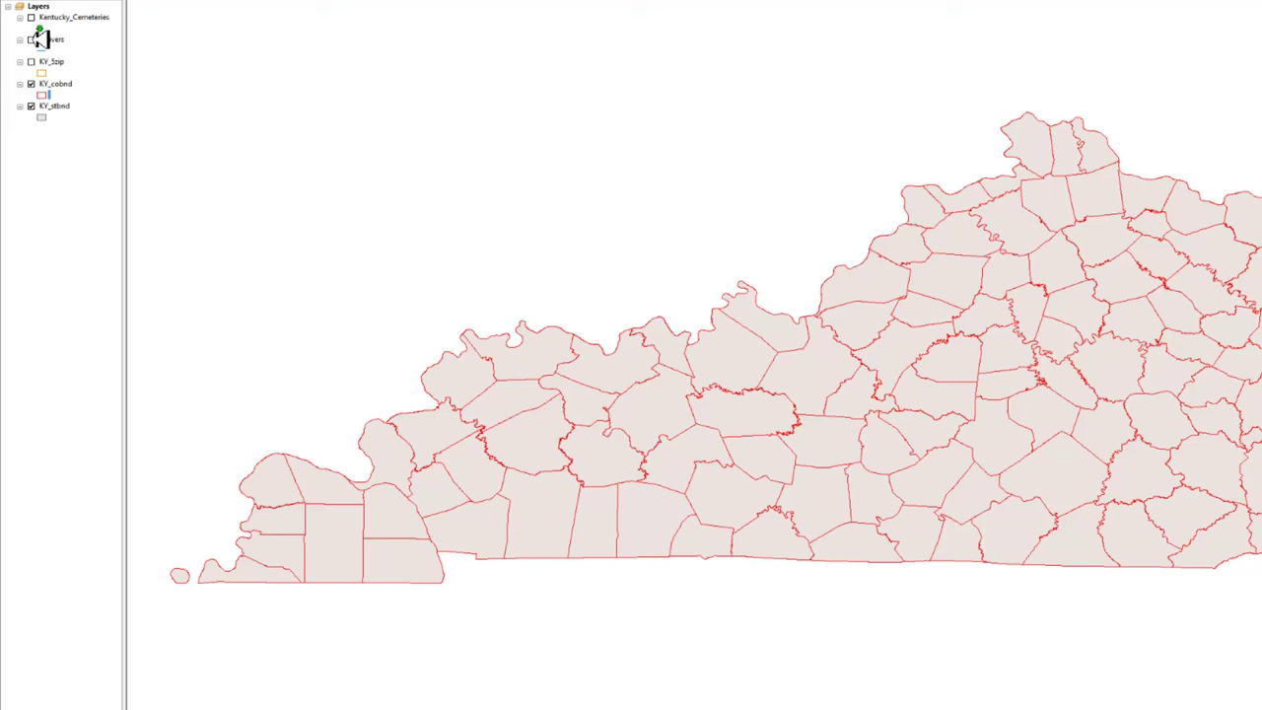
pyautogui.click(35, 37)
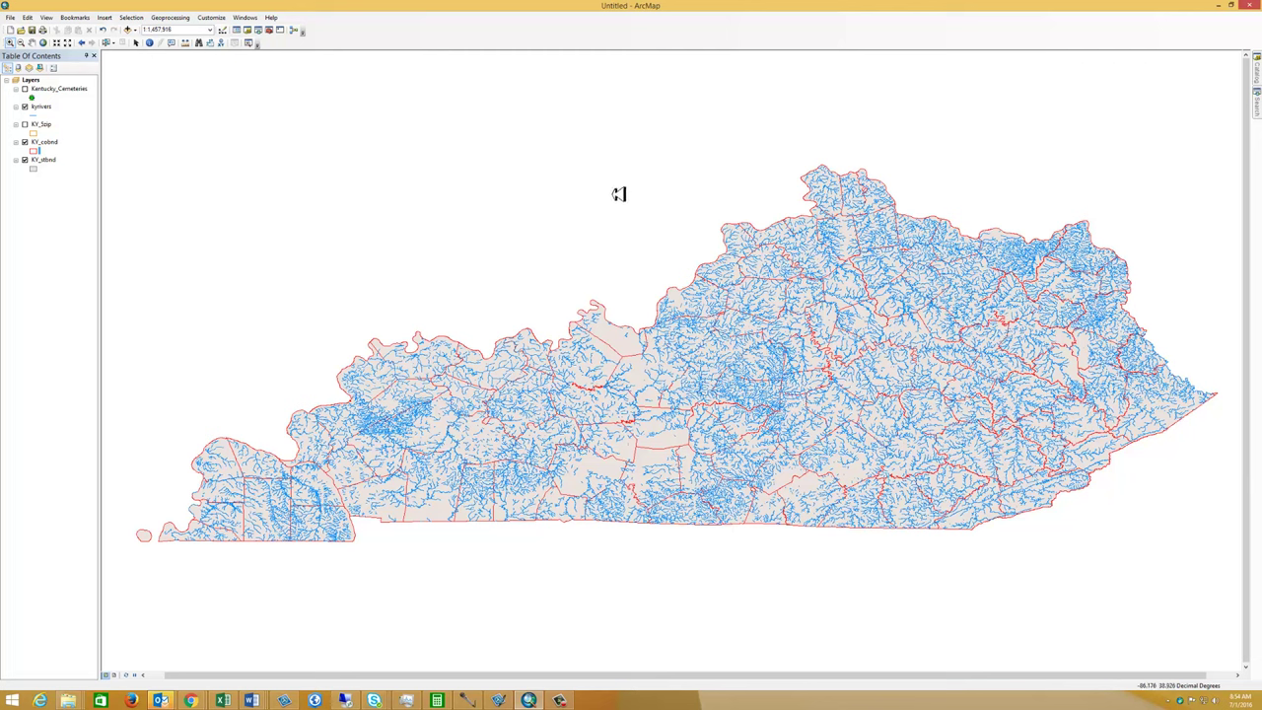
# Step: Zoom into northern Kentucky to about 1:100,921 and select the kyrivers layer
pyautogui.moveTo(744, 215); pyautogui.dragTo(859, 383)
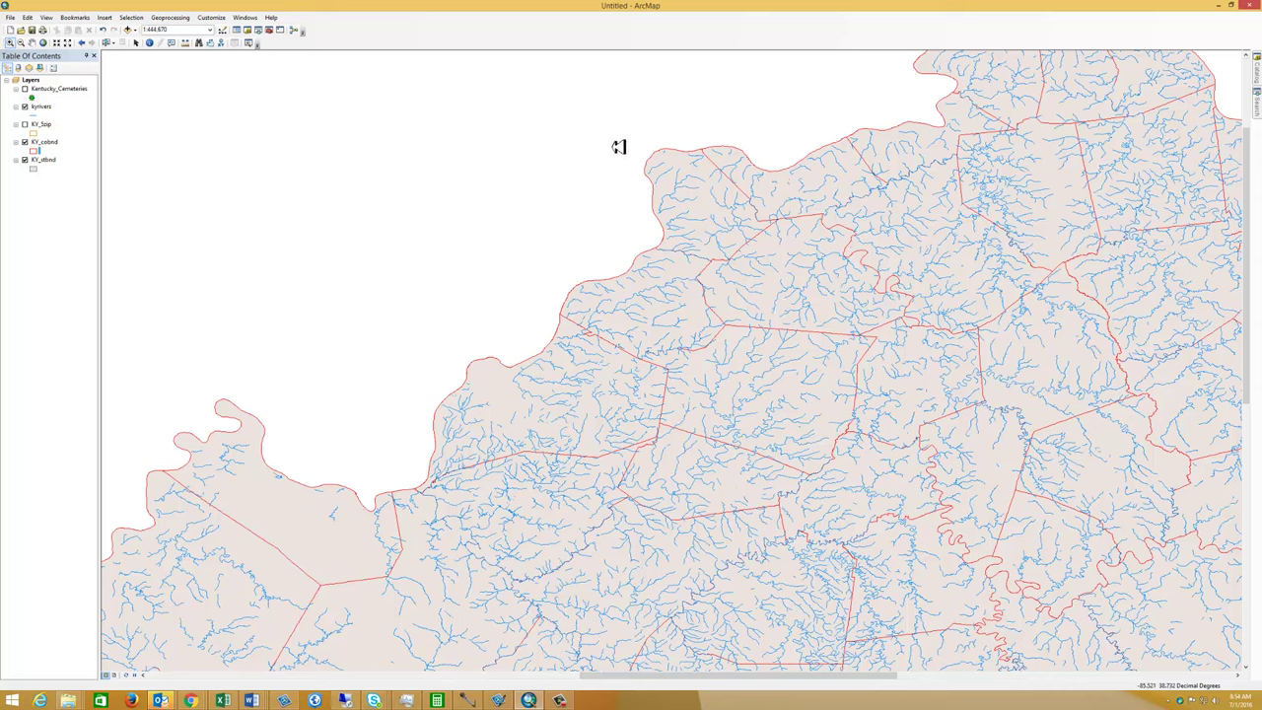
pyautogui.moveTo(338, 96); pyautogui.dragTo(908, 515)
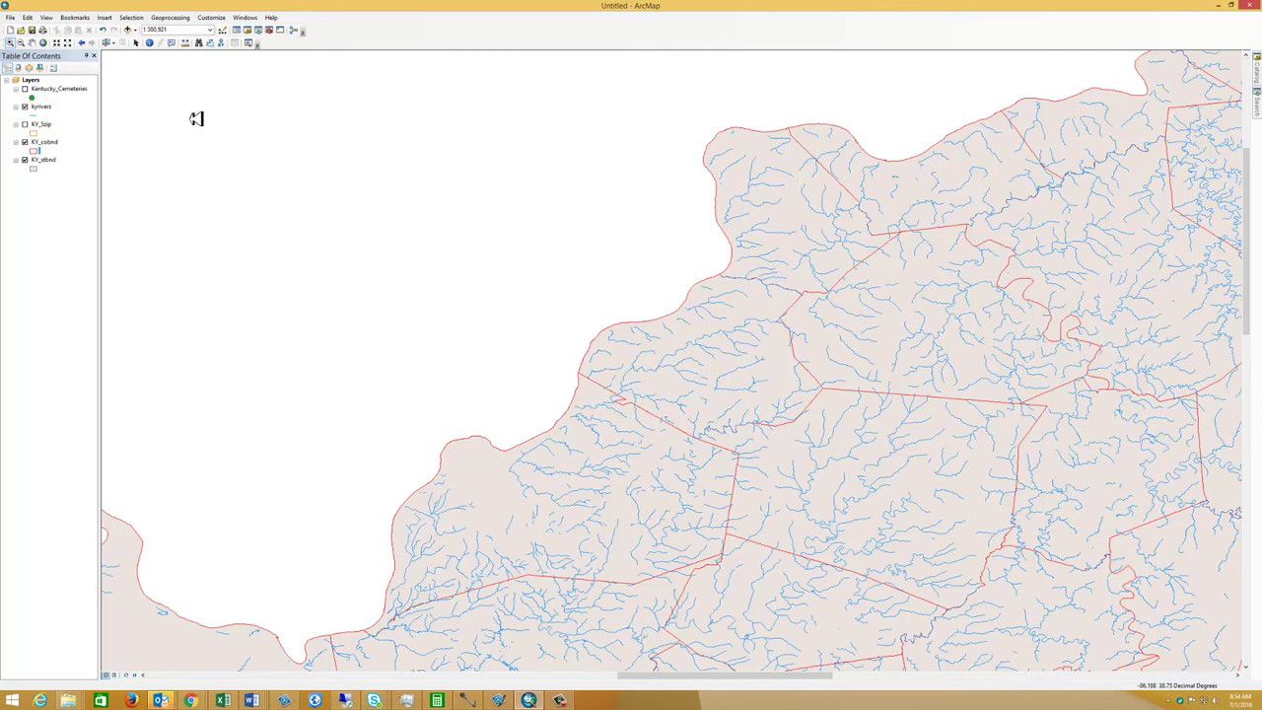
pyautogui.click(55, 107)
# Step: Set the kyrivers minimum visible scale to the current 1:100,921 scale
pyautogui.rightClick(57, 106)
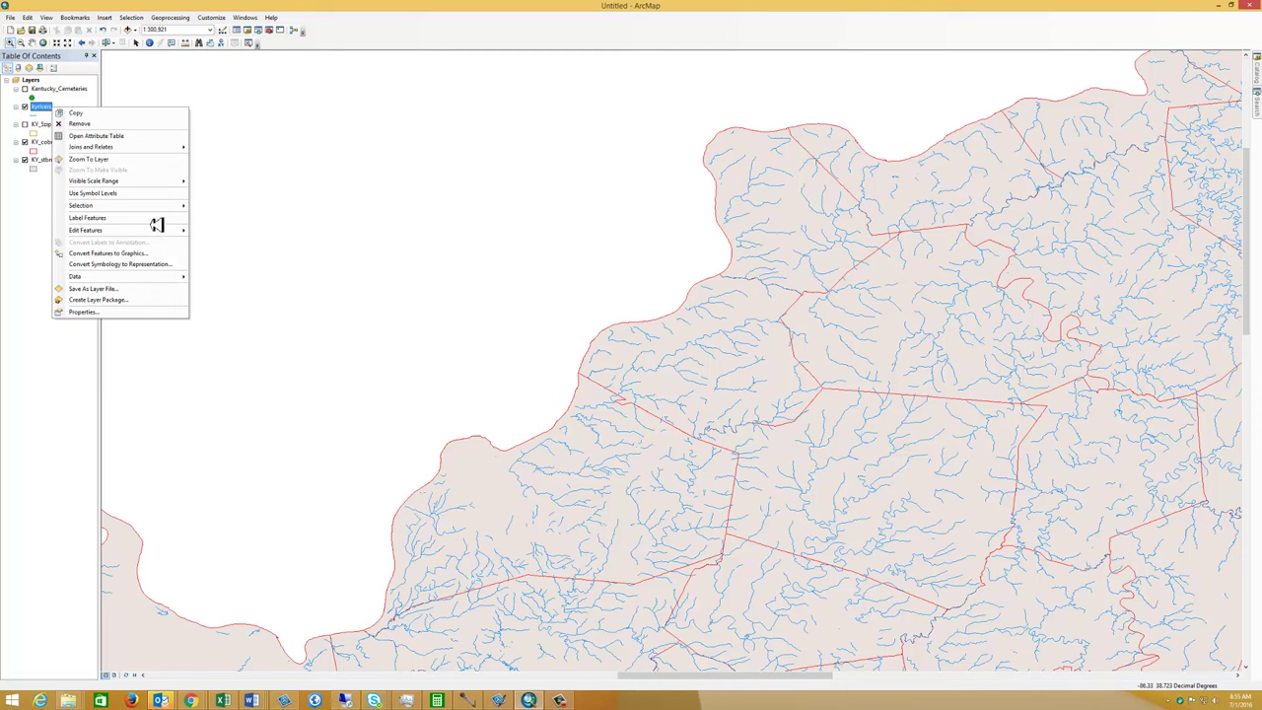
pyautogui.moveTo(146, 177)
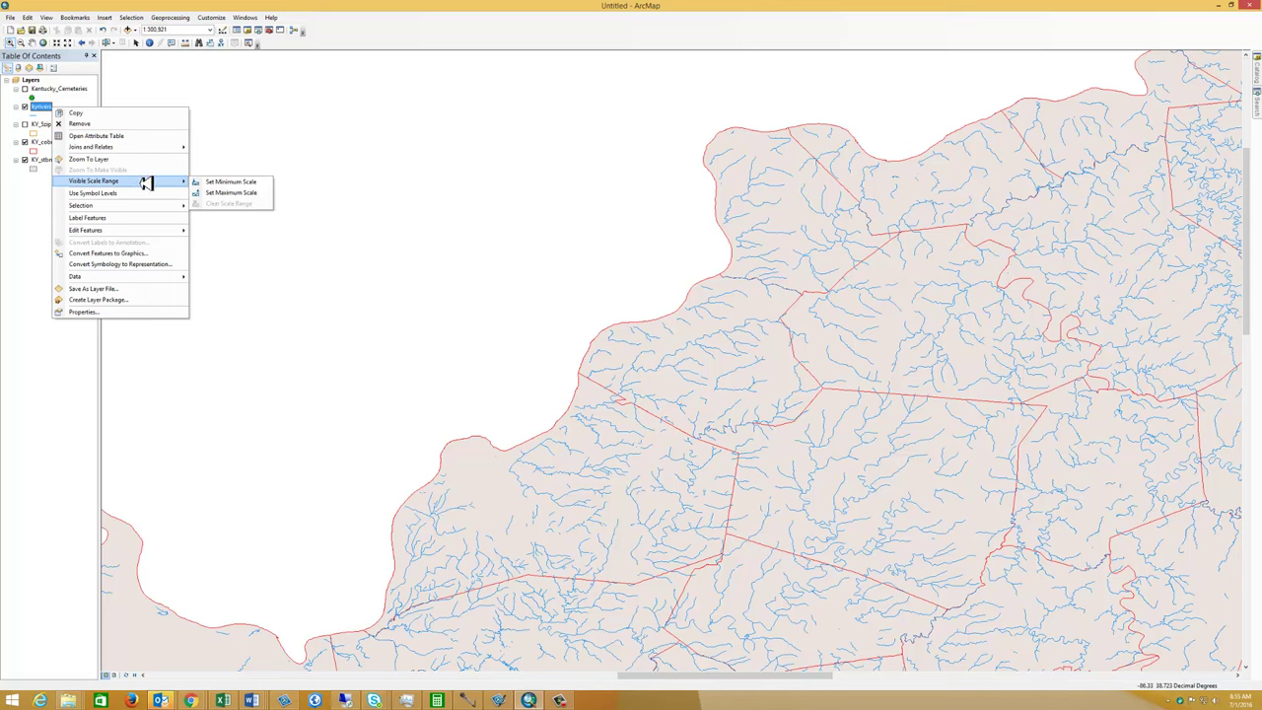
pyautogui.click(230, 181)
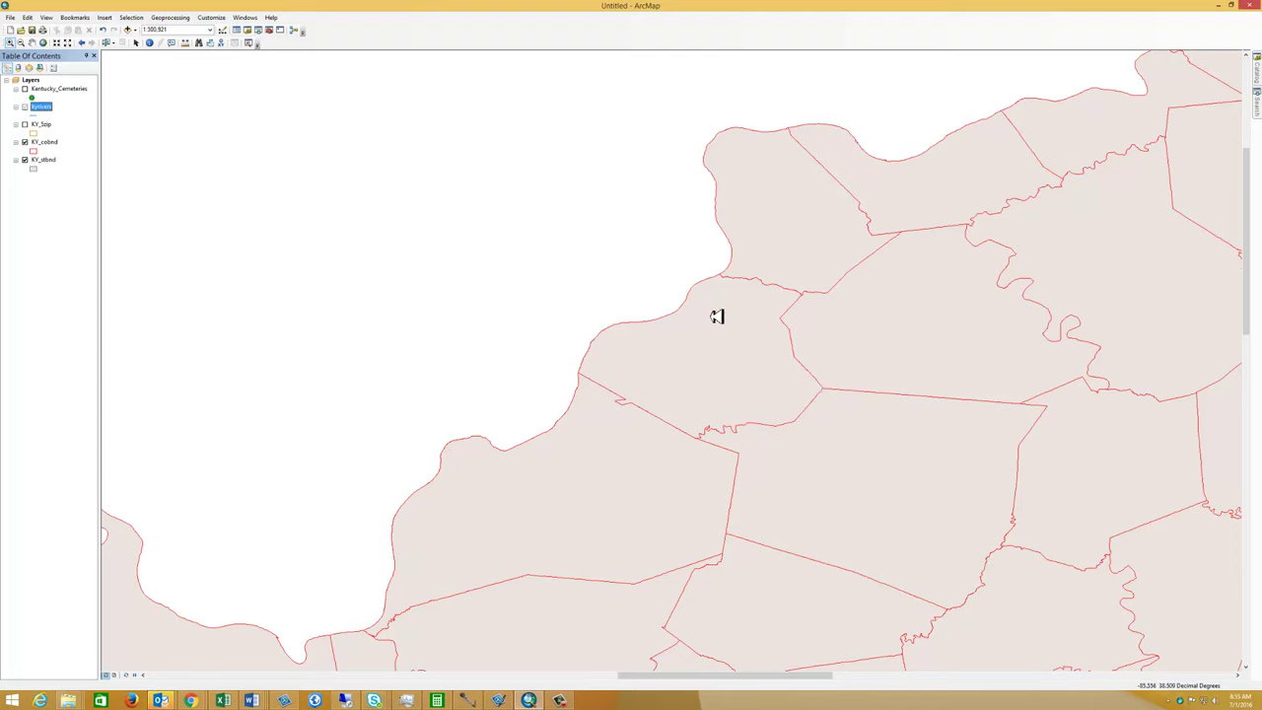
# Step: Zoom out past the rivers' minimum scale, then back in to about 1:63,298
pyautogui.moveTo(595, 229); pyautogui.dragTo(1040, 561)
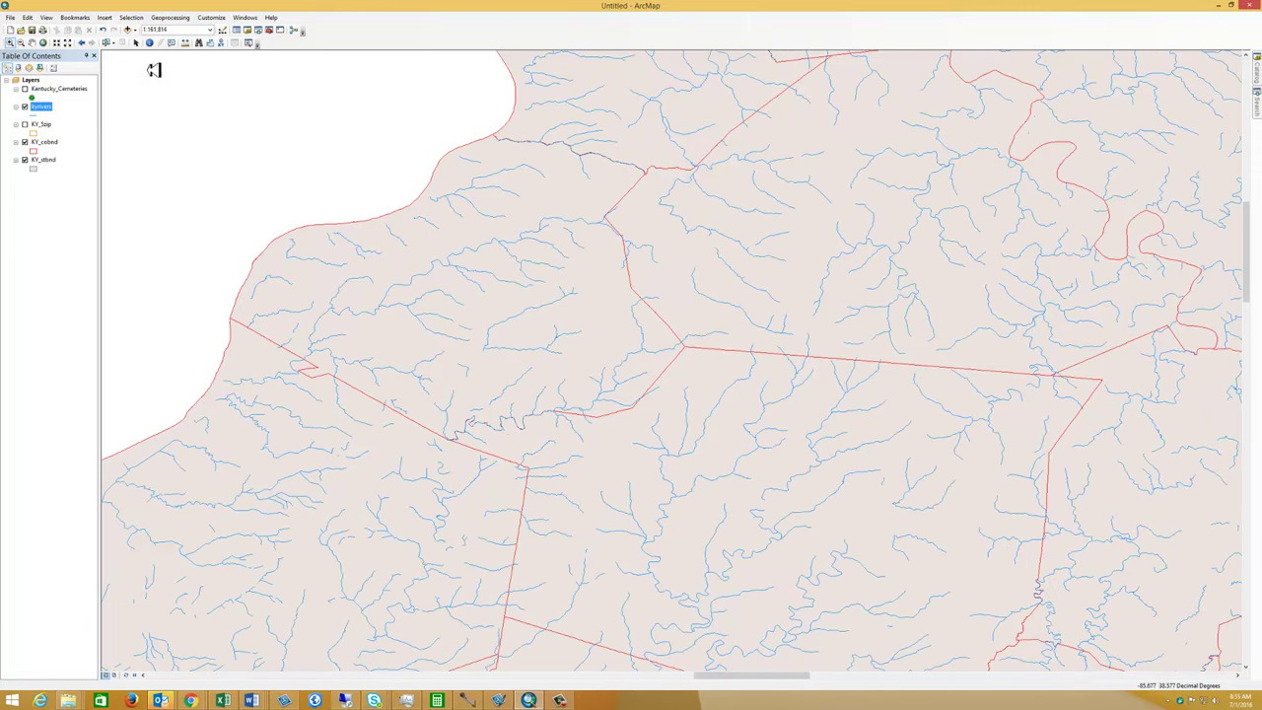
pyautogui.click(20, 43)
pyautogui.moveTo(174, 76); pyautogui.dragTo(1198, 600)
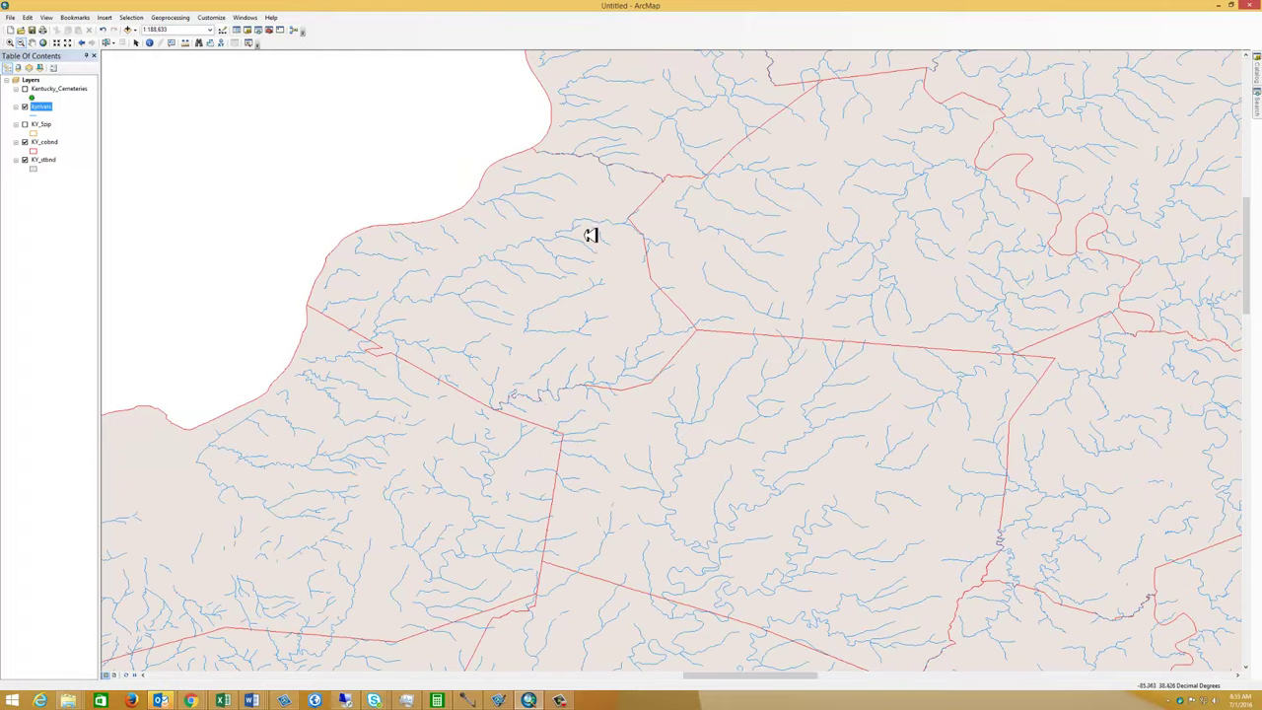
pyautogui.moveTo(197, 84); pyautogui.dragTo(1033, 538)
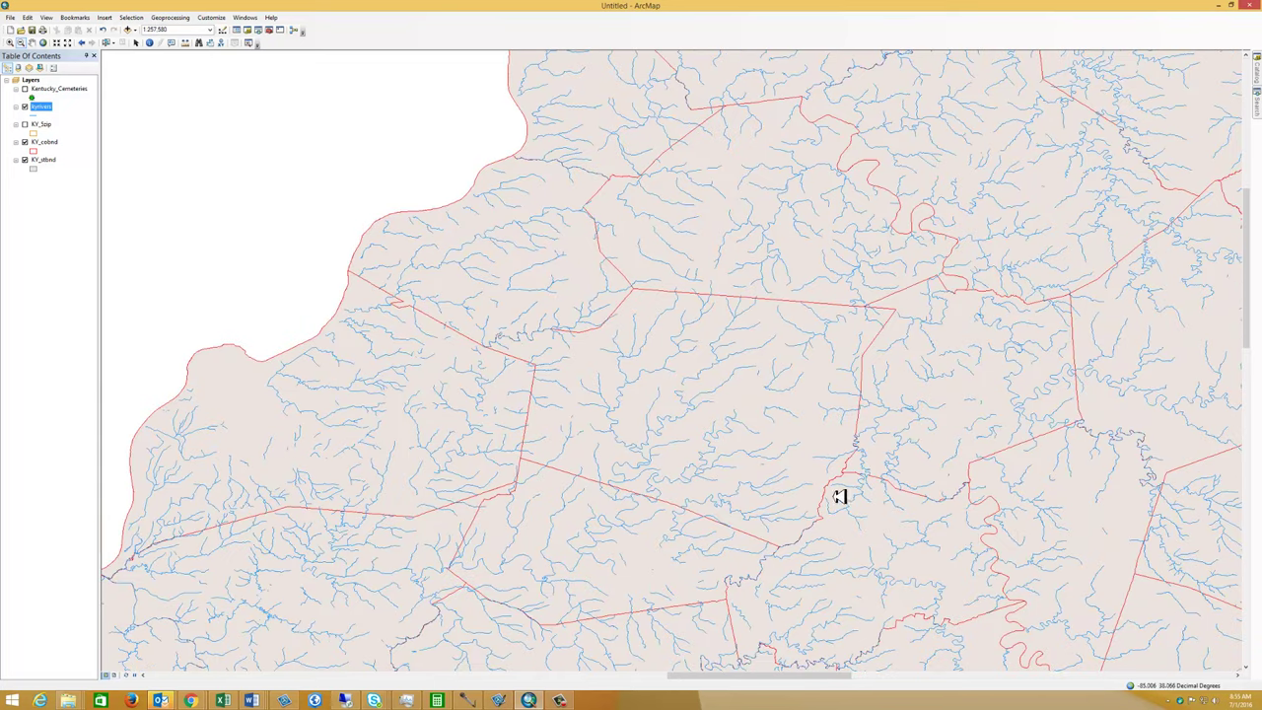
pyautogui.moveTo(318, 158); pyautogui.dragTo(1124, 564)
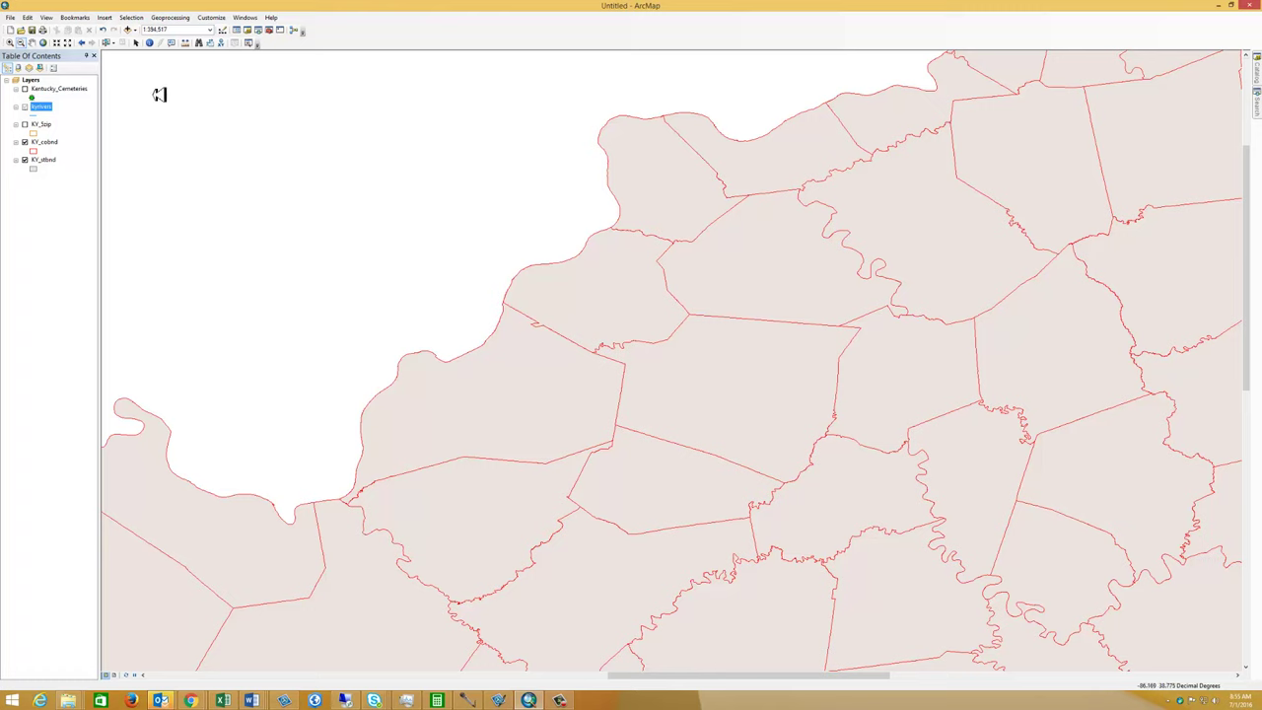
pyautogui.click(10, 43)
pyautogui.moveTo(489, 238)
pyautogui.mouseDown()
pyautogui.moveTo(598, 319)
pyautogui.moveTo(600, 338)
pyautogui.mouseUp()
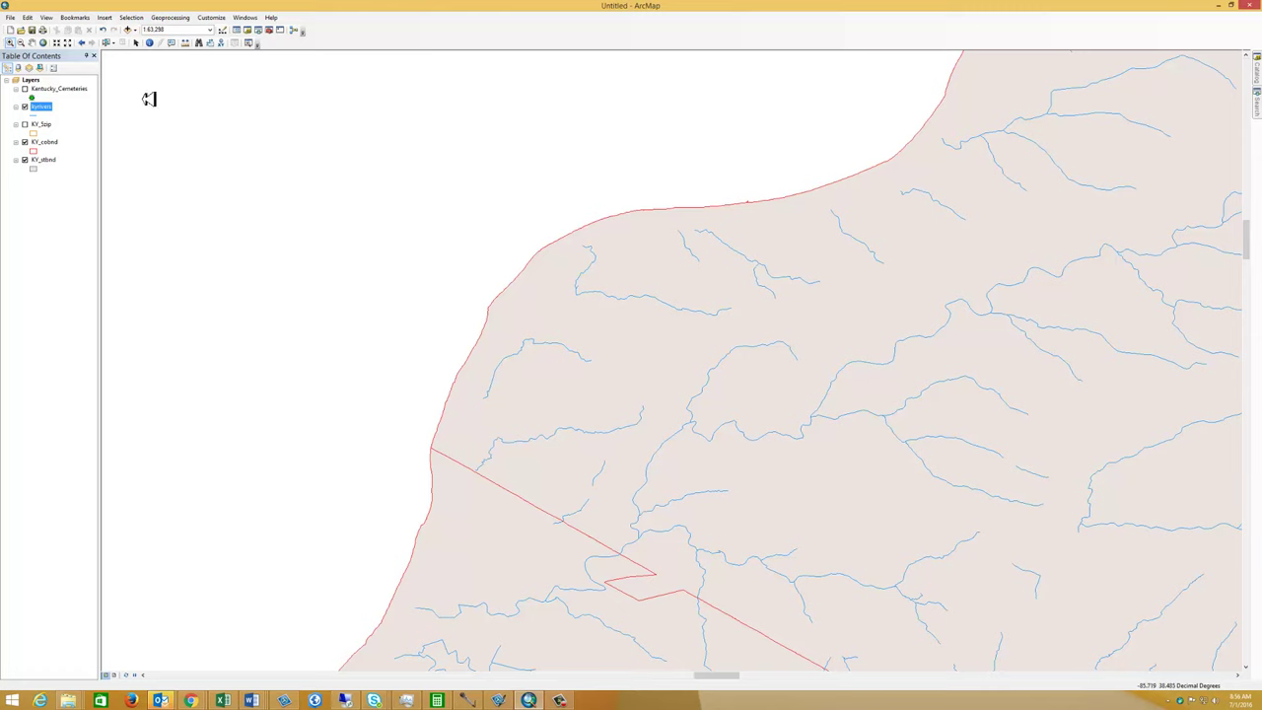
# Step: Set kyrivers maximum visible scale at about 1:63,298, then zoom out to 1:80,000 to check rivers draw
pyautogui.rightClick(54, 106)
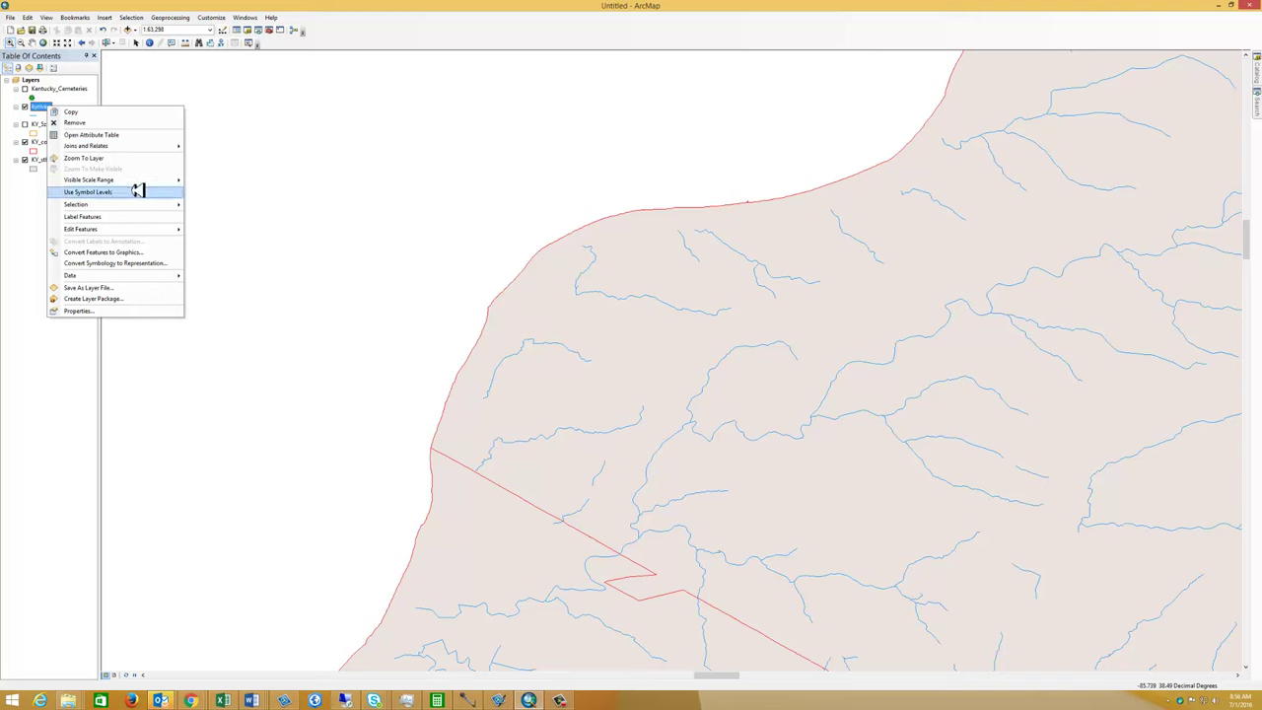
pyautogui.moveTo(158, 179)
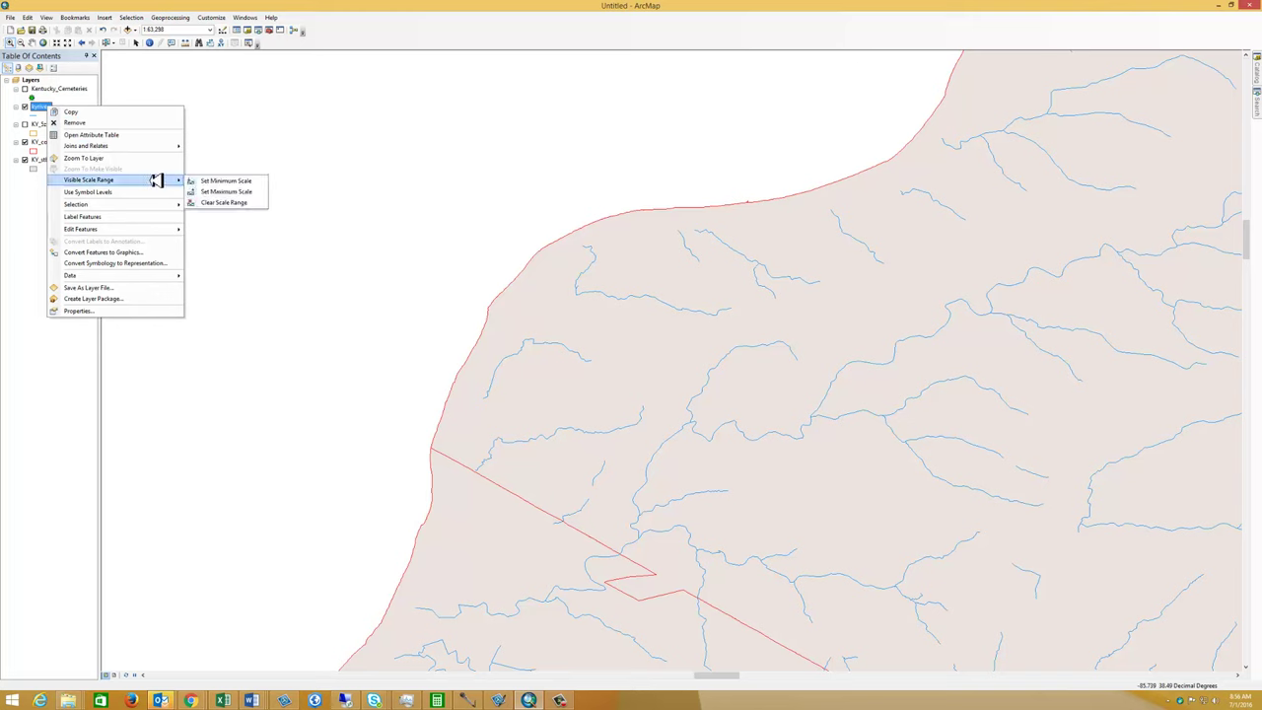
pyautogui.click(237, 193)
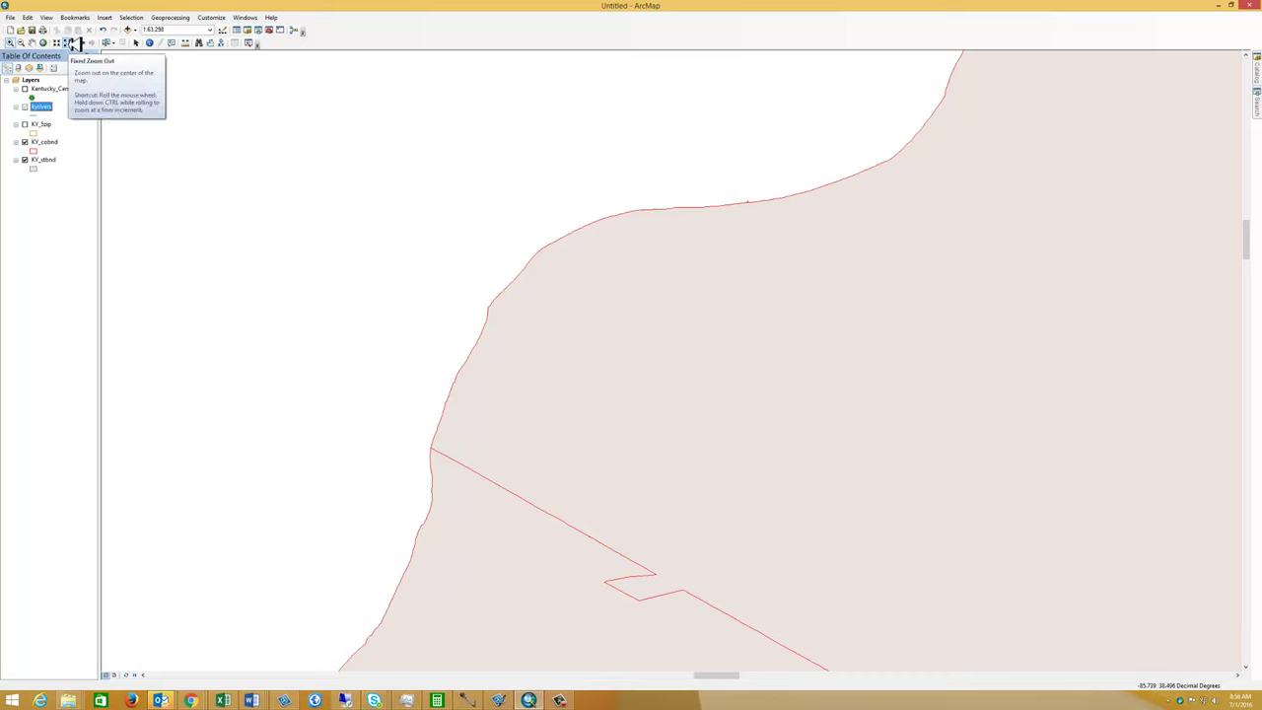
pyautogui.press('space')
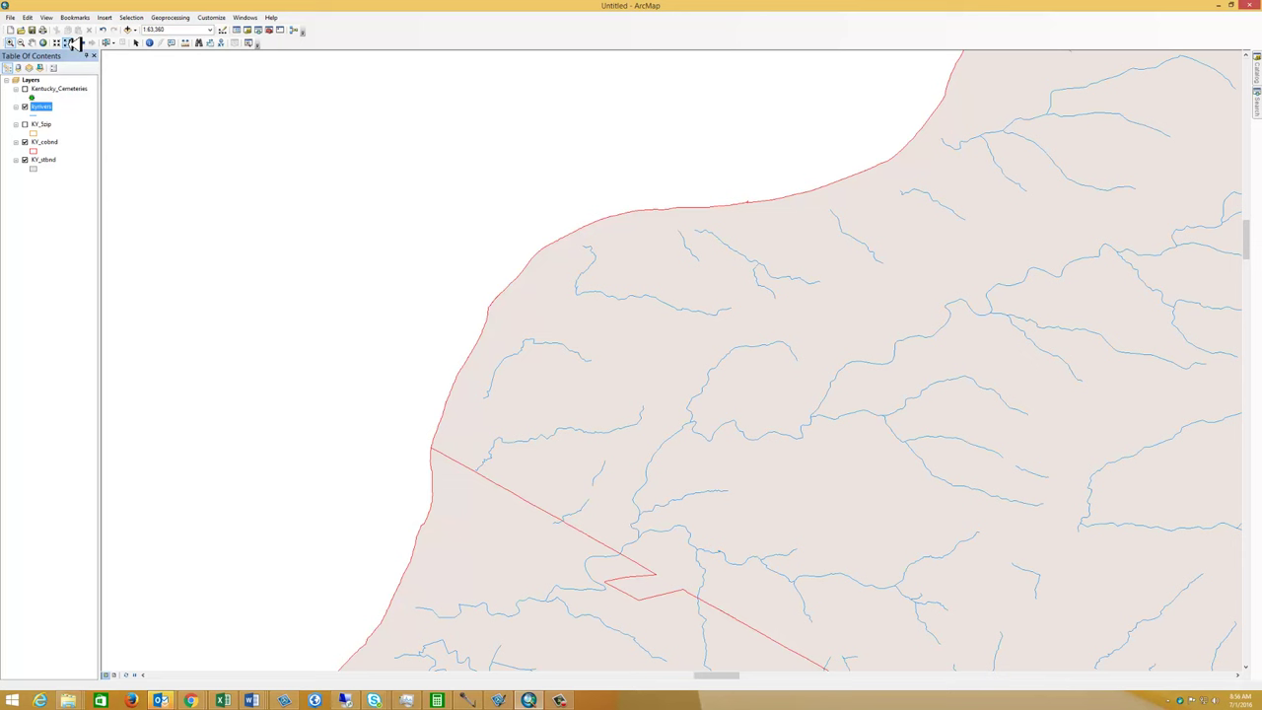
pyautogui.click(73, 43)
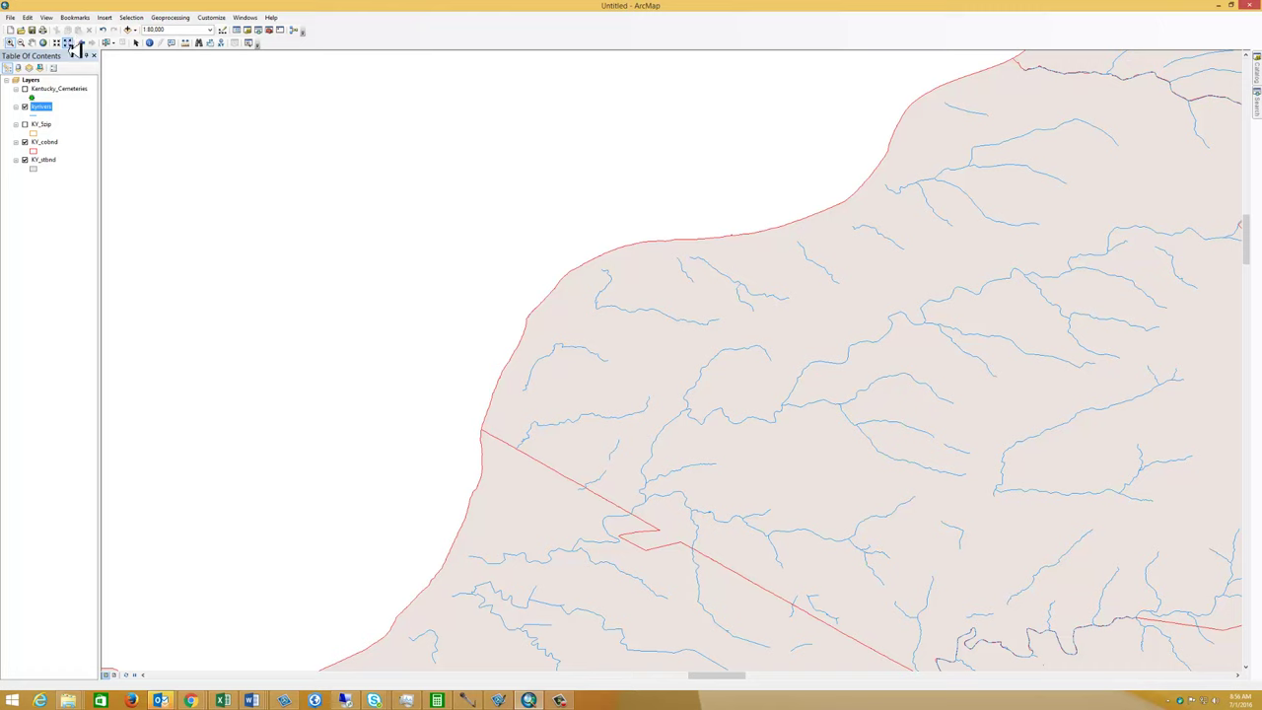
# Step: Zoom to the KY_stbnd layer (about 1:520,506), test a zoom-in, then return to that extent
pyautogui.rightClick(55, 160)
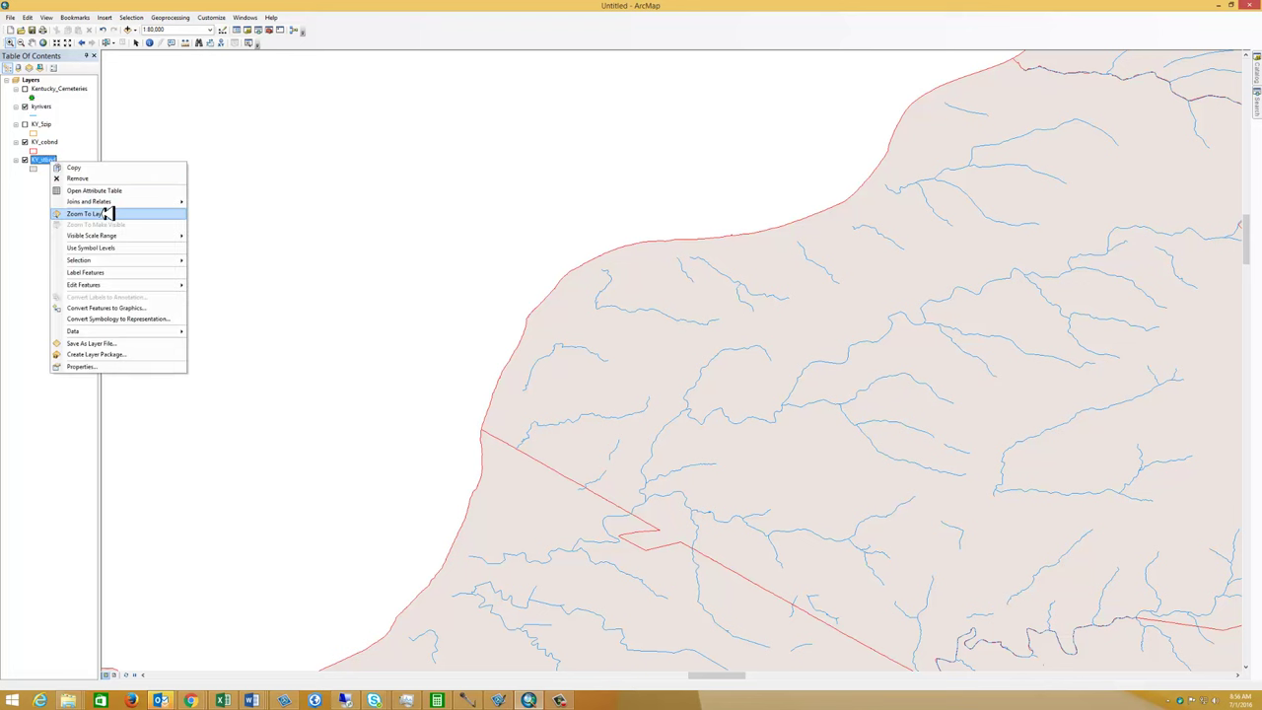
pyautogui.click(107, 213)
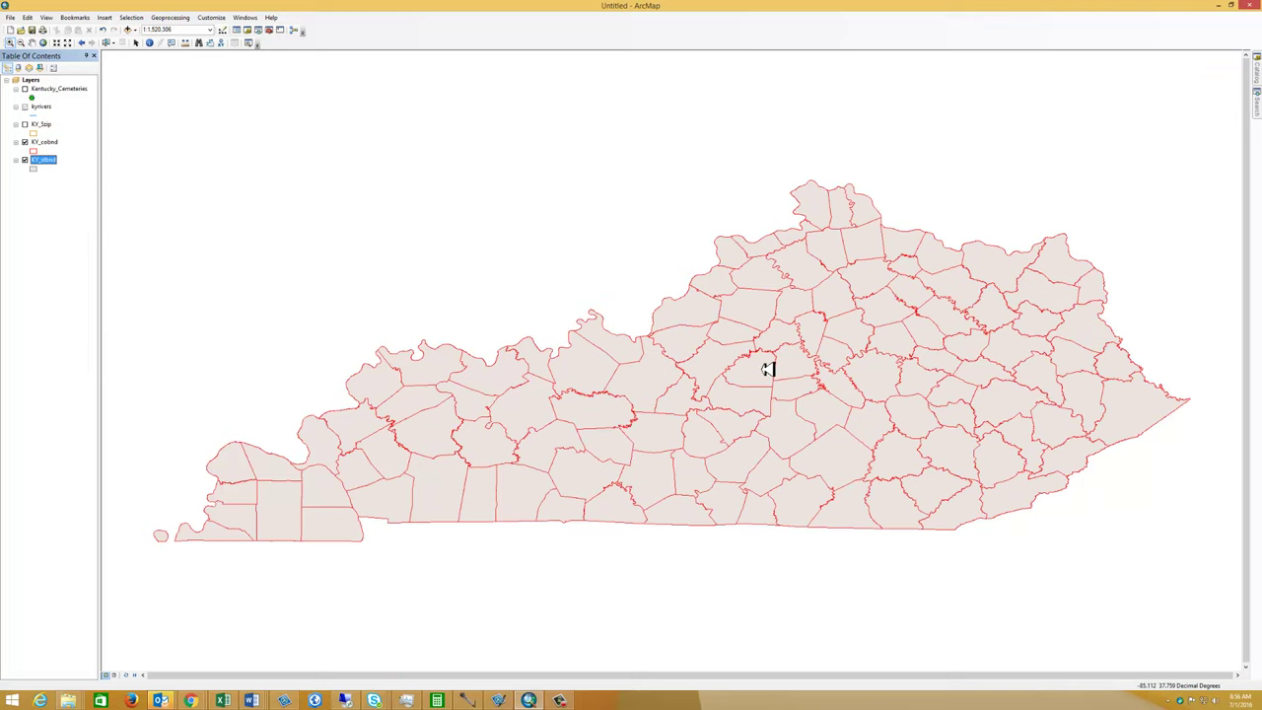
pyautogui.moveTo(607, 241); pyautogui.dragTo(789, 355)
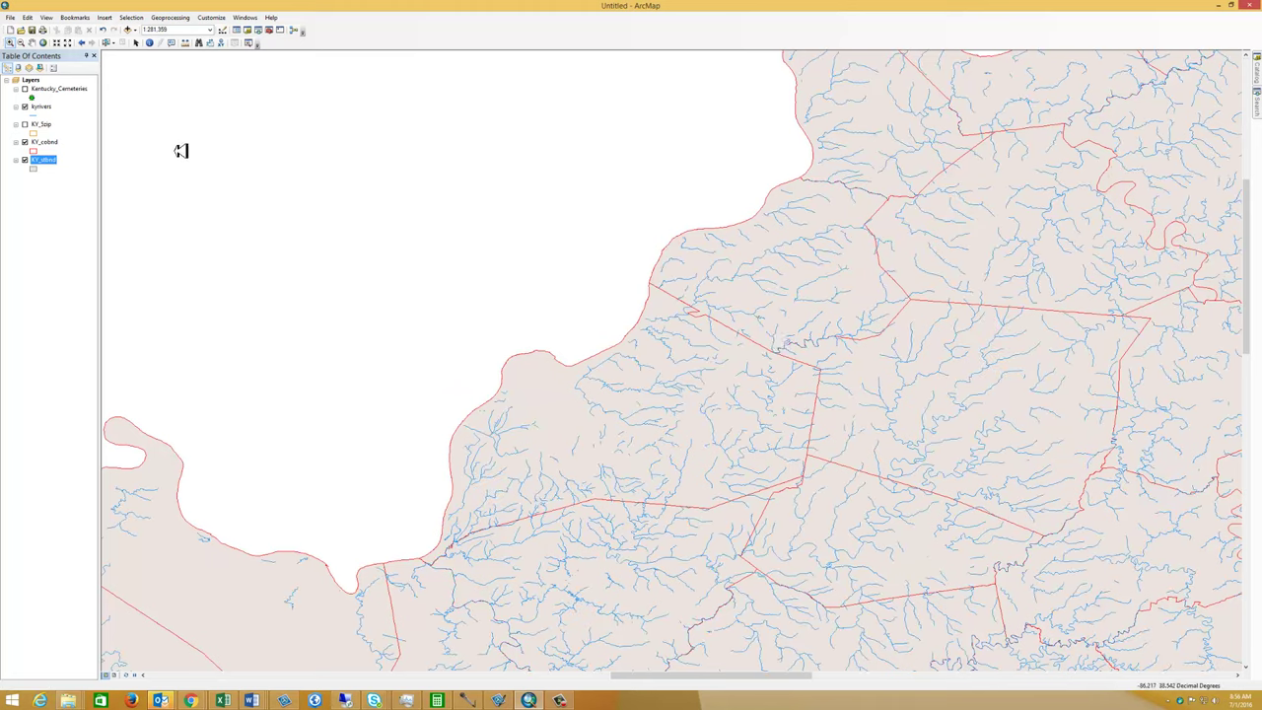
pyautogui.click(85, 43)
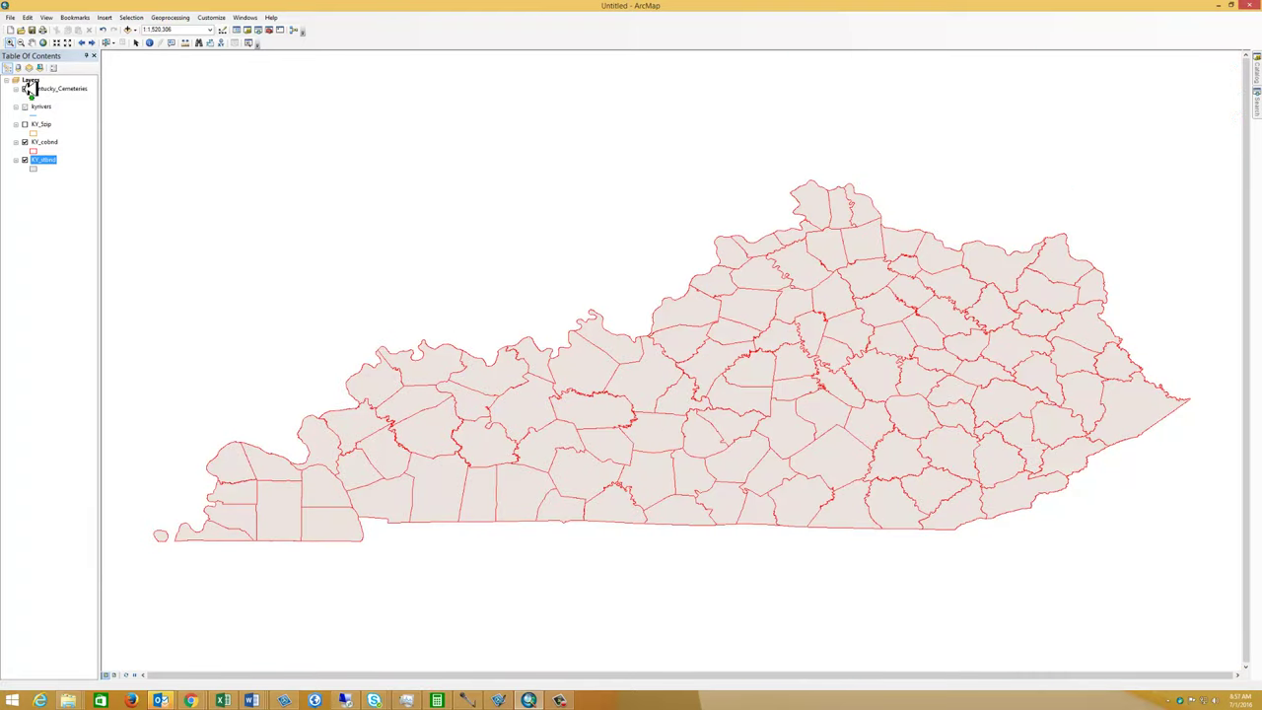
# Step: Turn on Kentucky_Cemeteries and zoom into central Kentucky at about 1:204,076
pyautogui.click(26, 88)
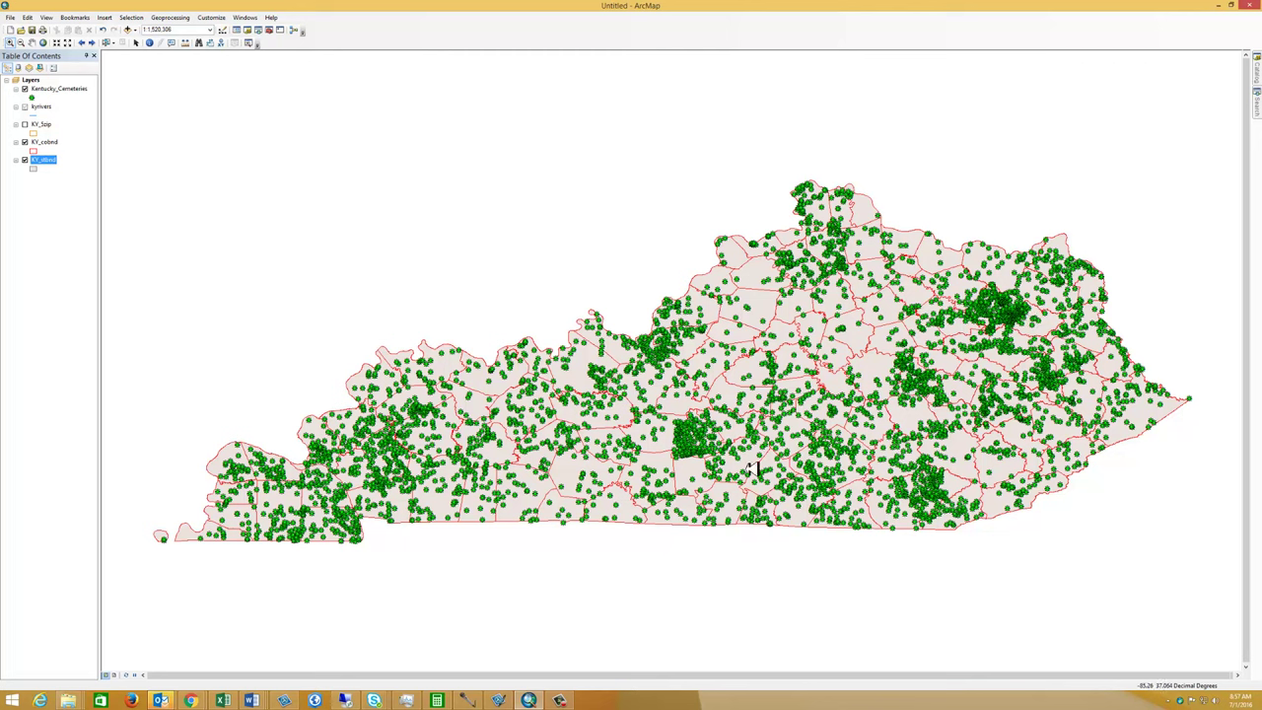
pyautogui.moveTo(649, 392); pyautogui.dragTo(761, 475)
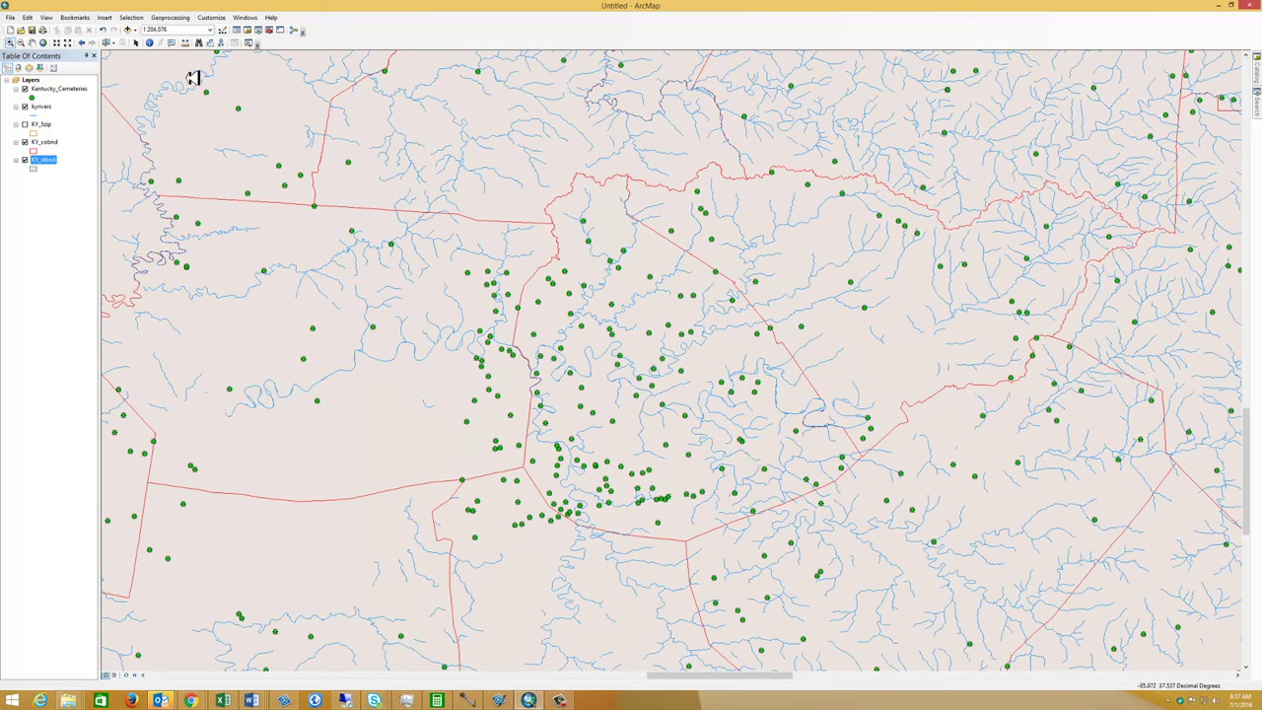
# Step: Set Kentucky_Cemeteries minimum visible scale at 1:204,876, then test with fixed zoom out and in
pyautogui.rightClick(51, 88)
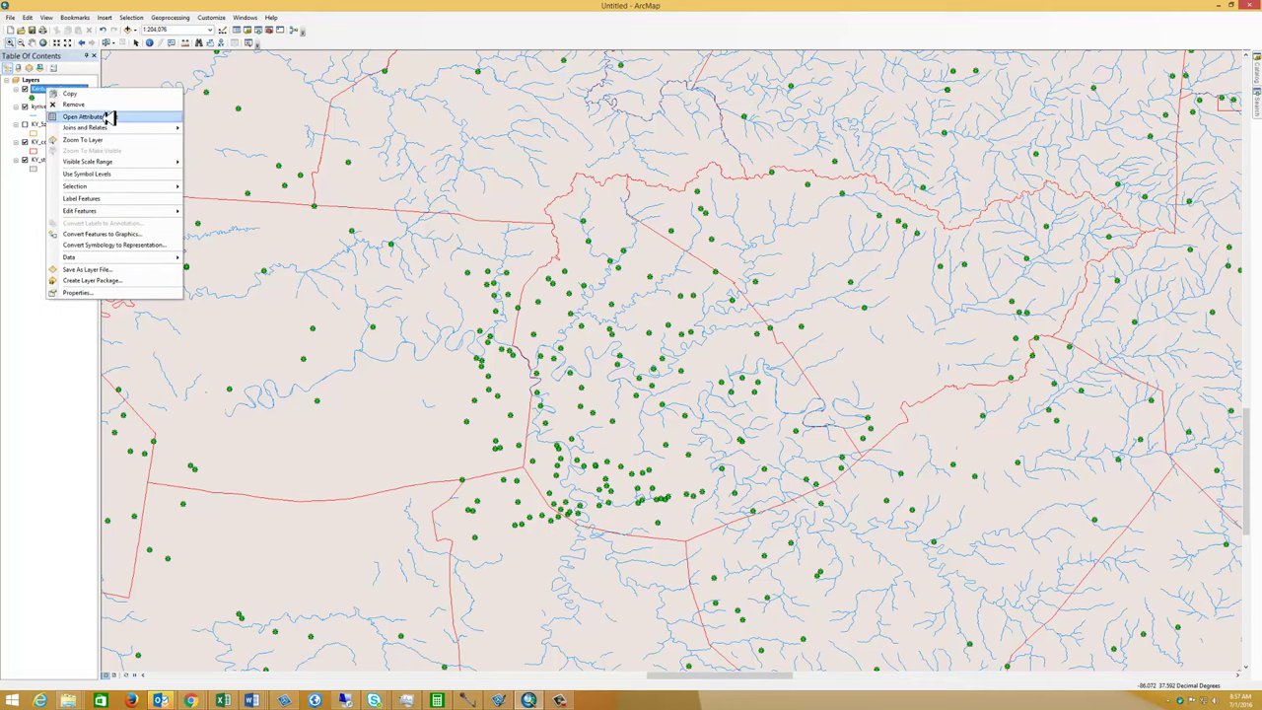
pyautogui.moveTo(146, 162)
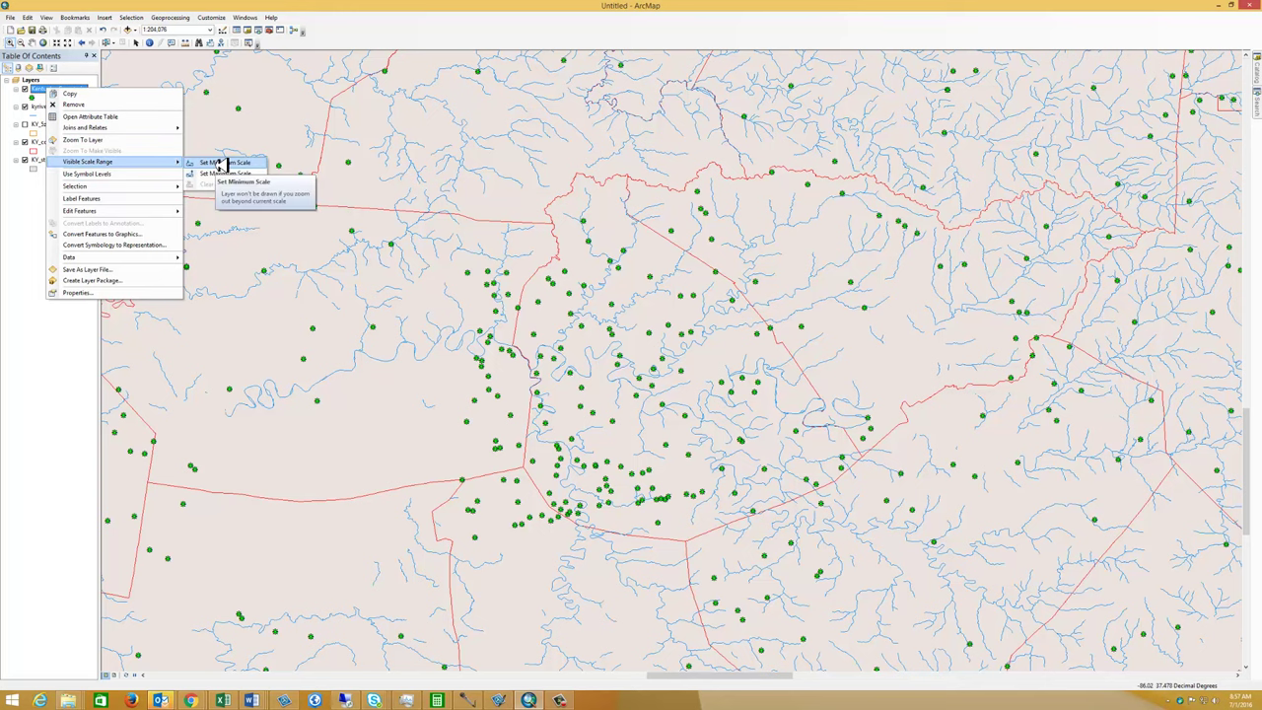
pyautogui.click(220, 164)
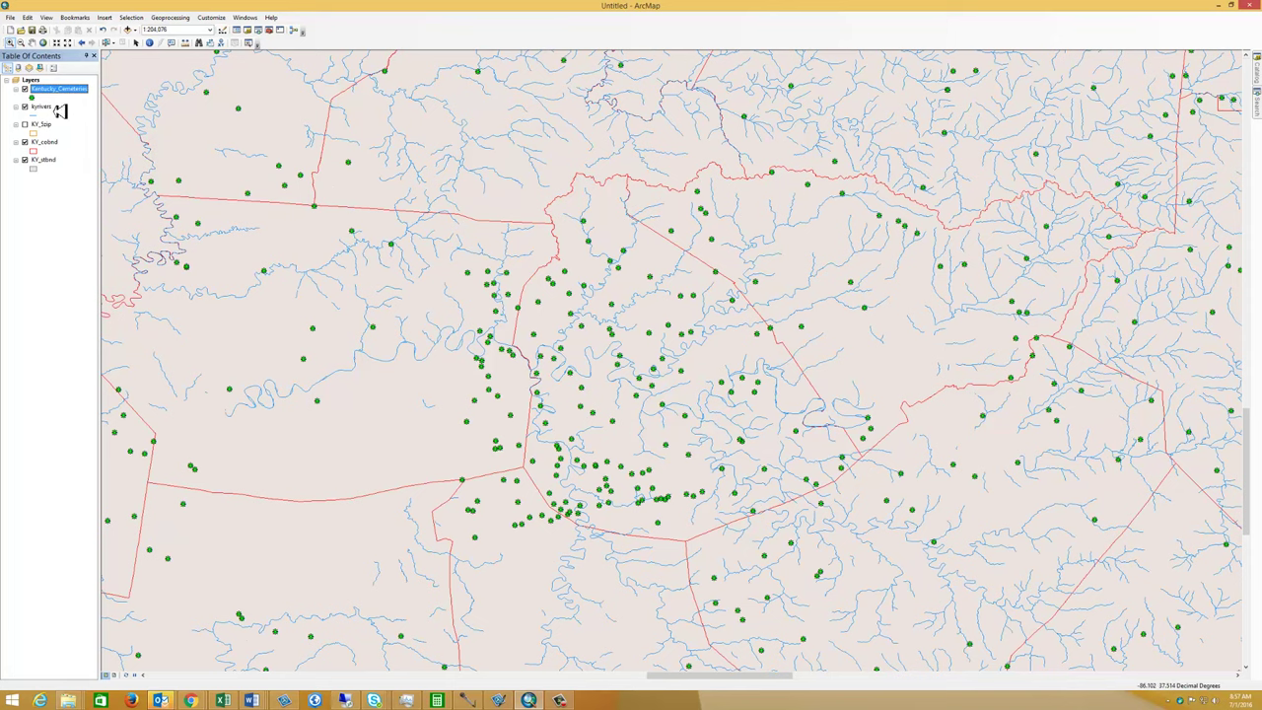
pyautogui.click(68, 43)
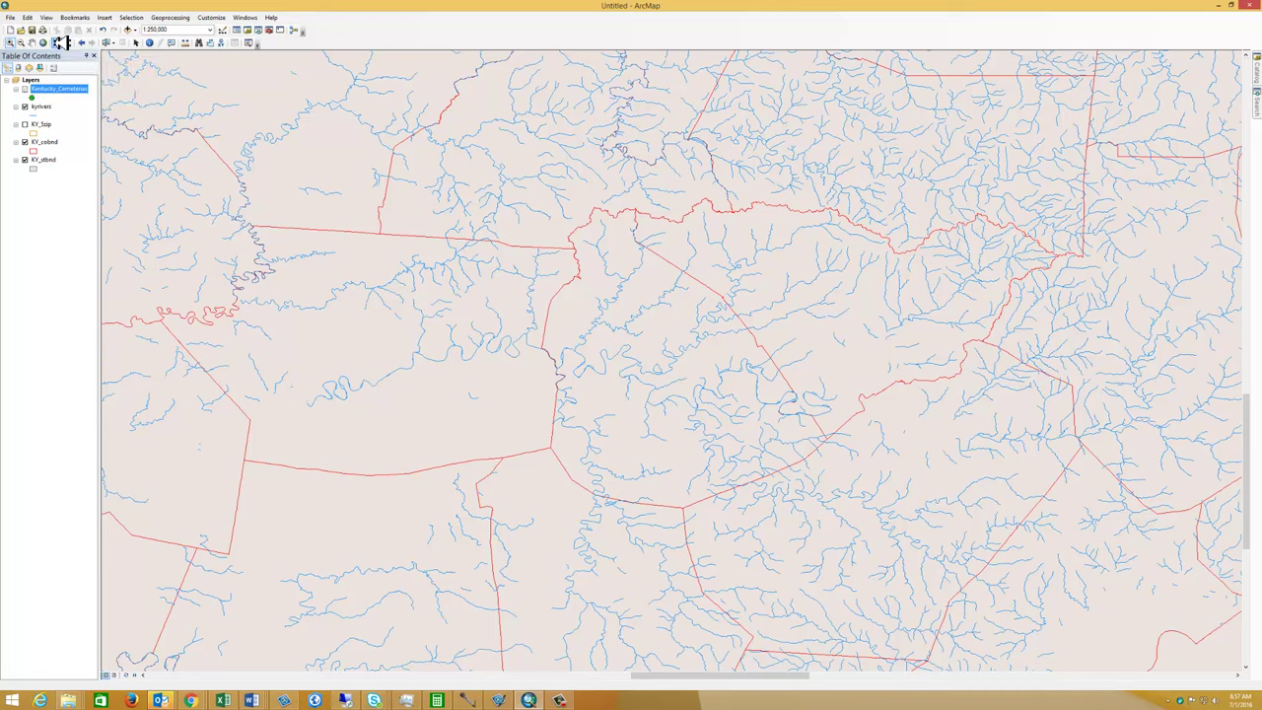
pyautogui.click(56, 42)
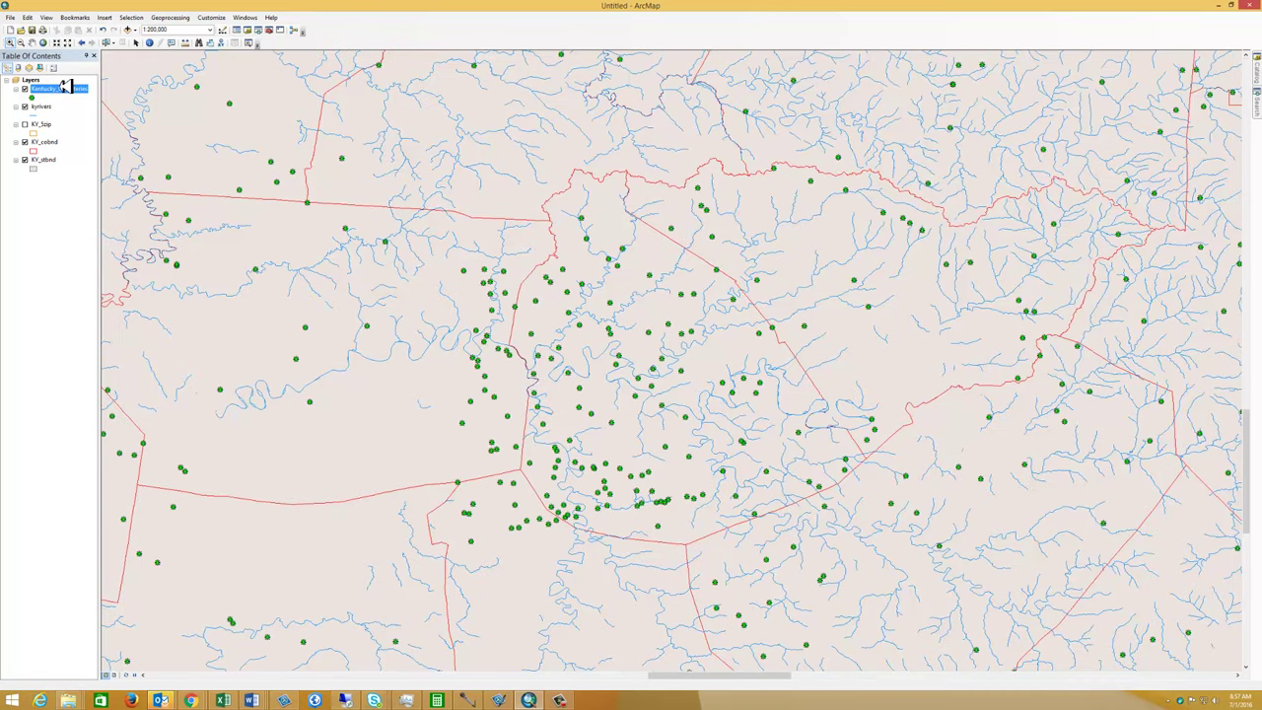
# Step: Label the Kentucky_Cemeteries points with names like Jones Cemetery and Holly Grove Cemetery
pyautogui.rightClick(65, 87)
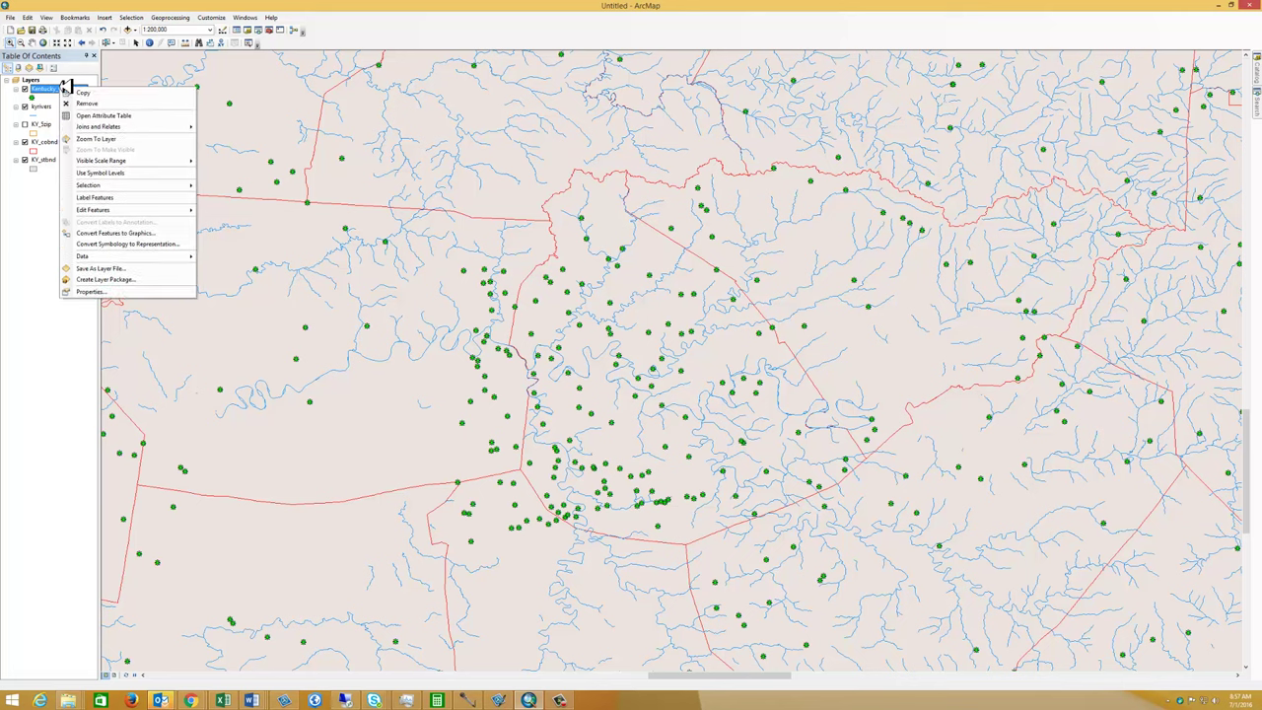
pyautogui.click(163, 201)
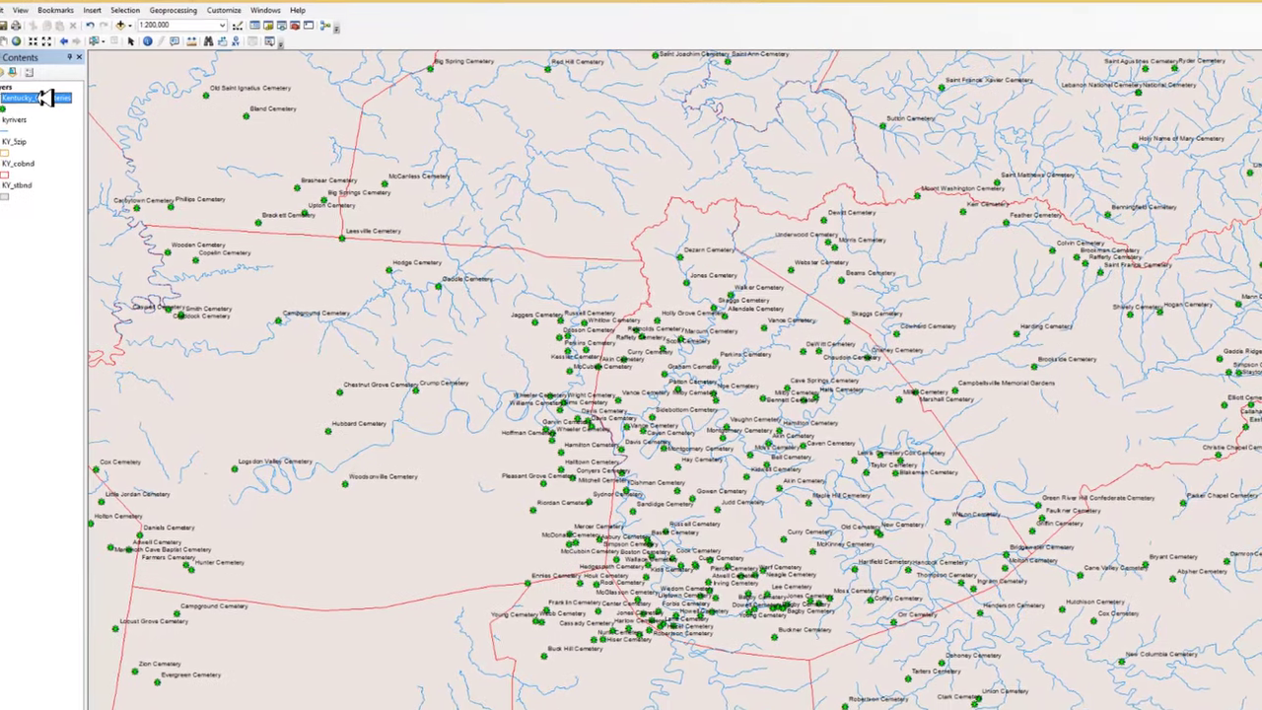
# Step: Open the Kentucky_Cemeteries layer's label settings, showing the Name field in Arial 8
pyautogui.doubleClick(44, 98)
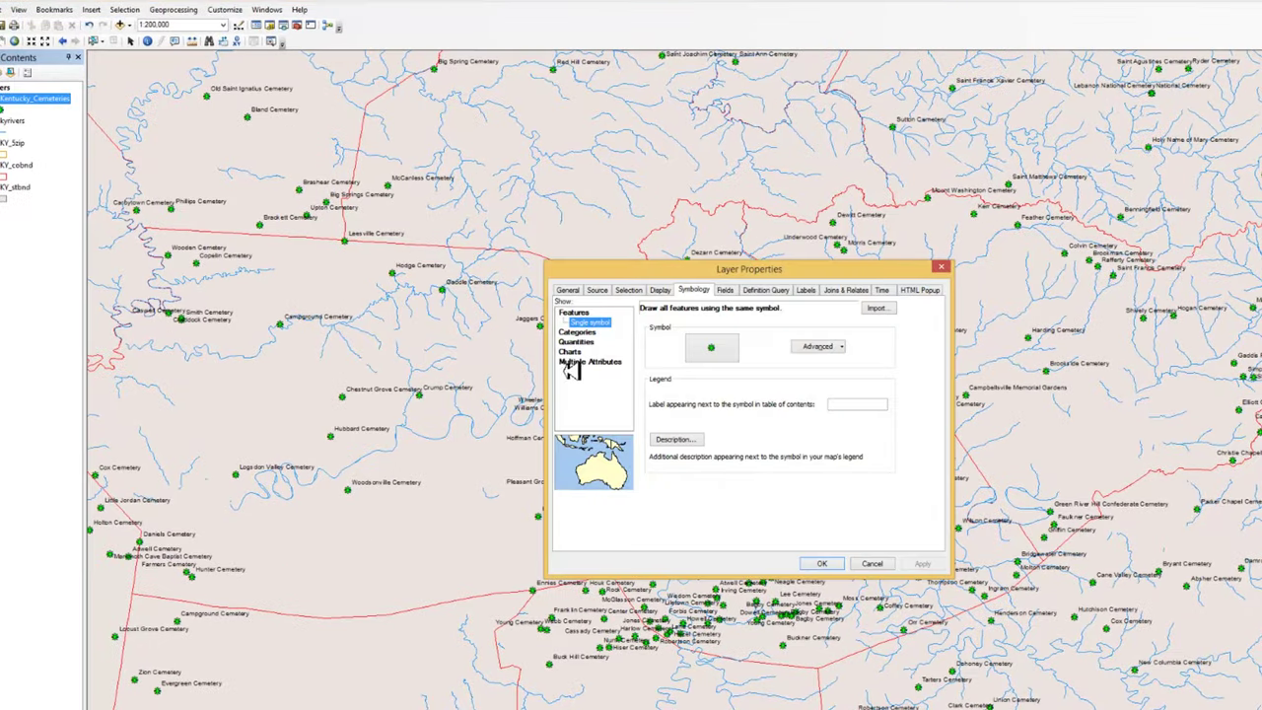
pyautogui.click(810, 290)
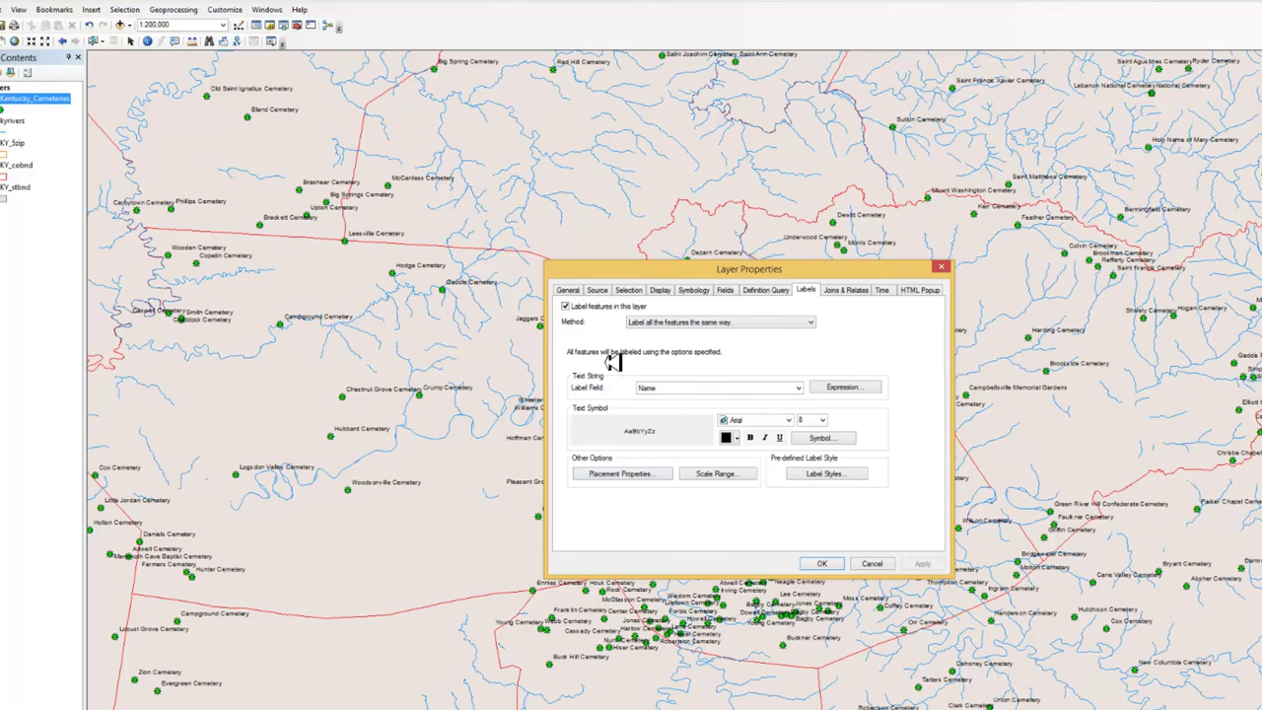
# Step: Hide cemetery labels when zoomed out beyond 1:100,000, with no zoomed-in limit, and apply
pyautogui.click(725, 474)
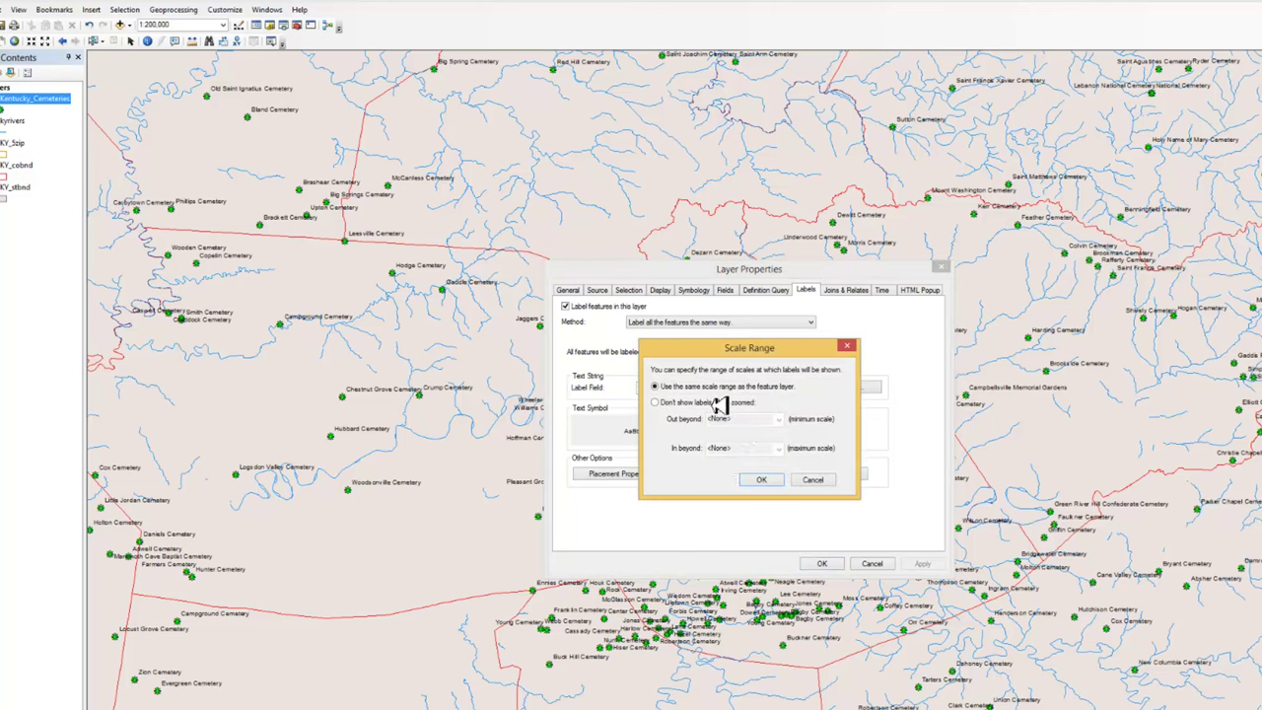
pyautogui.click(719, 403)
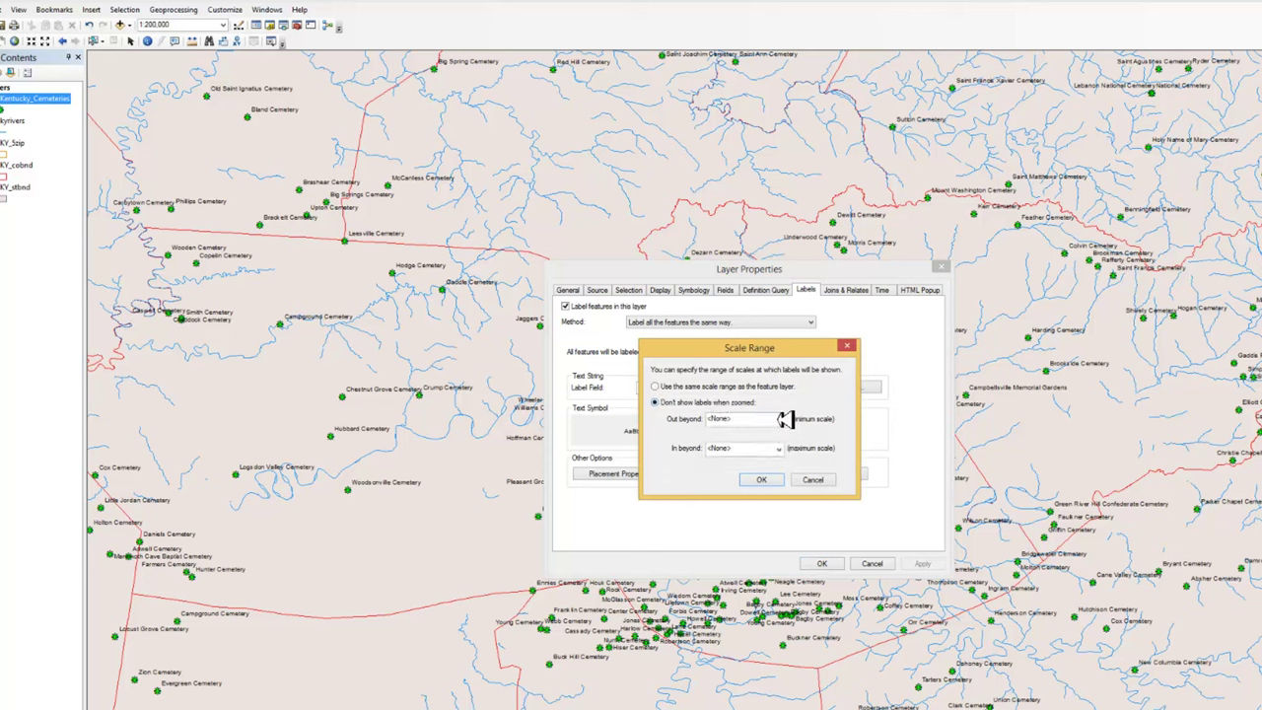
pyautogui.click(782, 418)
pyautogui.click(782, 419)
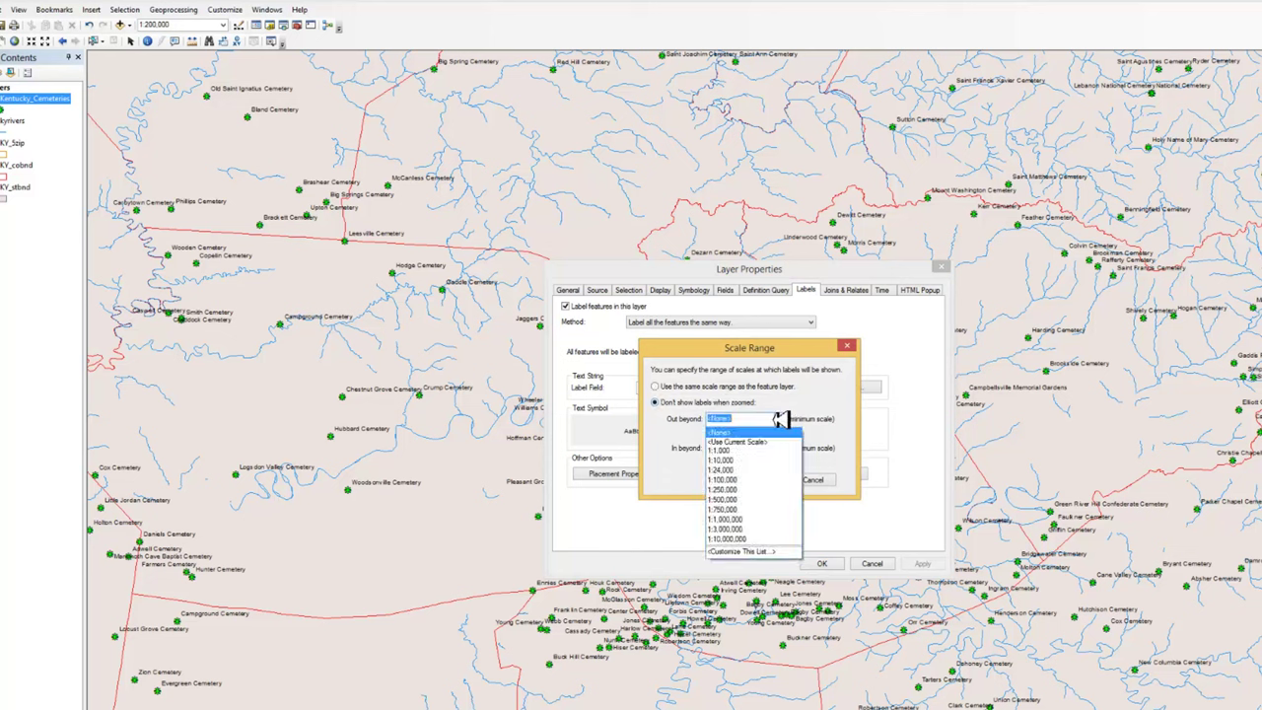
pyautogui.click(760, 480)
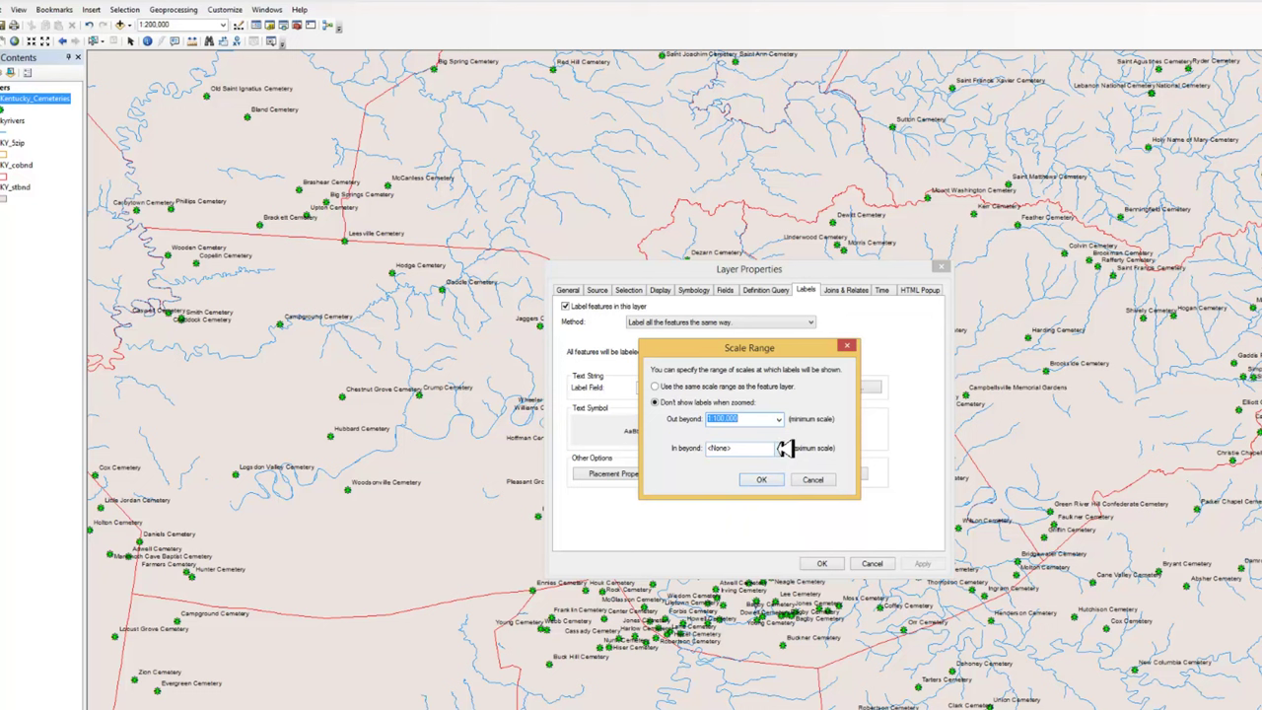
pyautogui.click(780, 448)
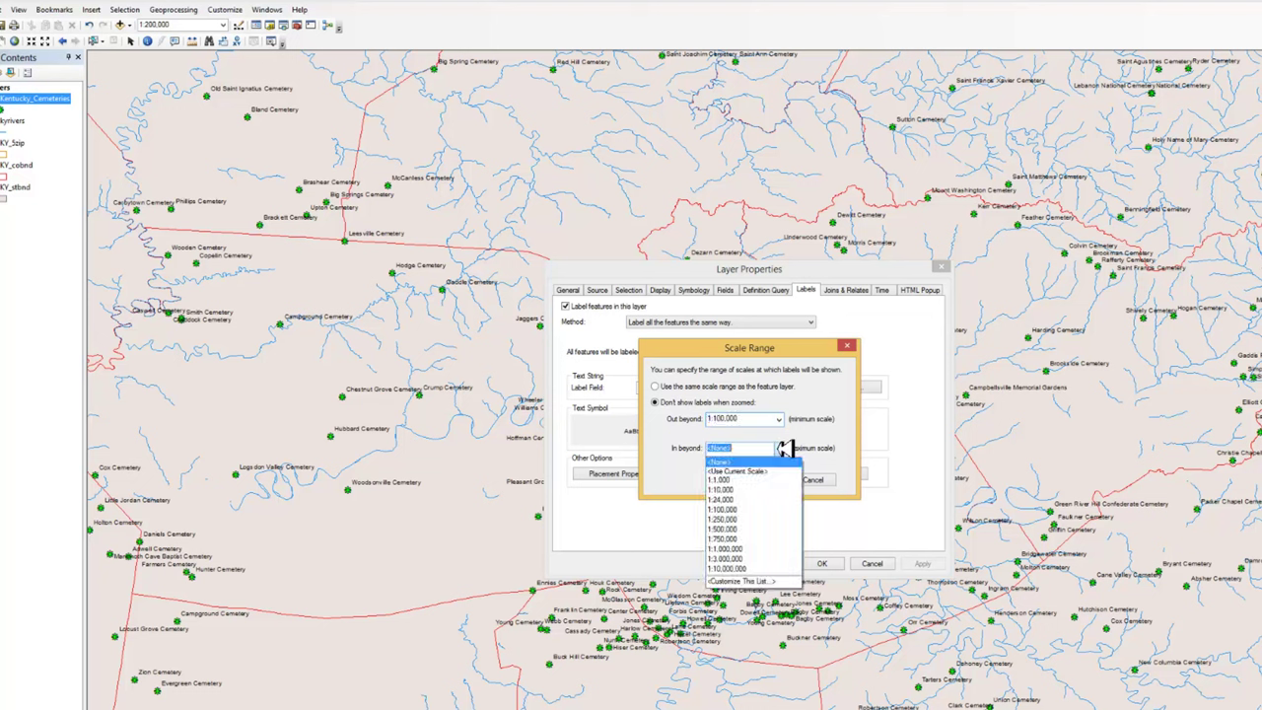
pyautogui.click(782, 449)
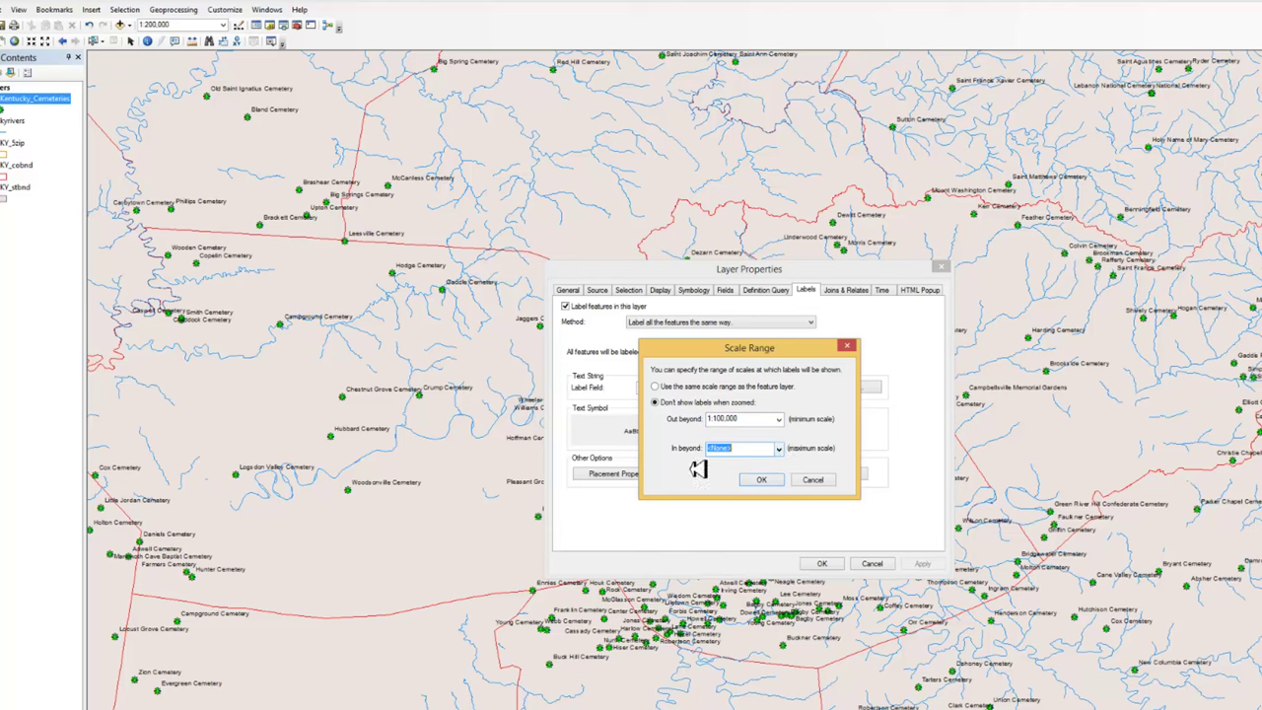
pyautogui.click(758, 478)
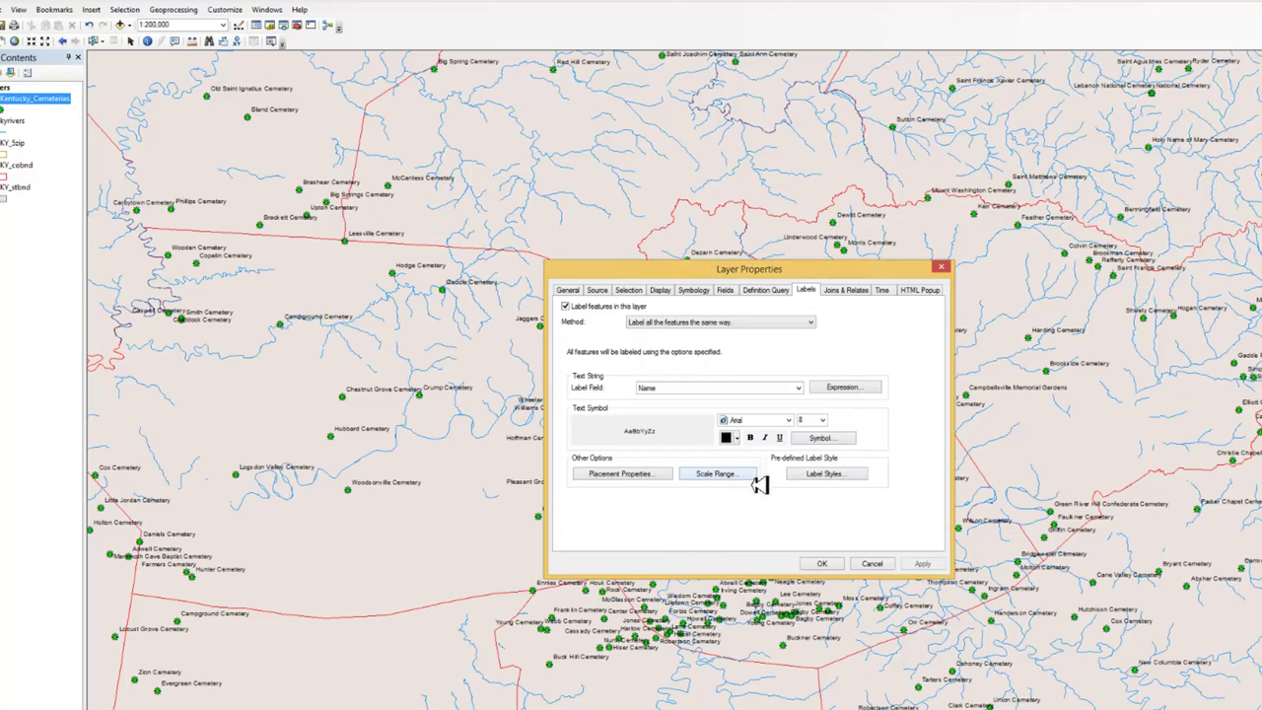
pyautogui.click(823, 563)
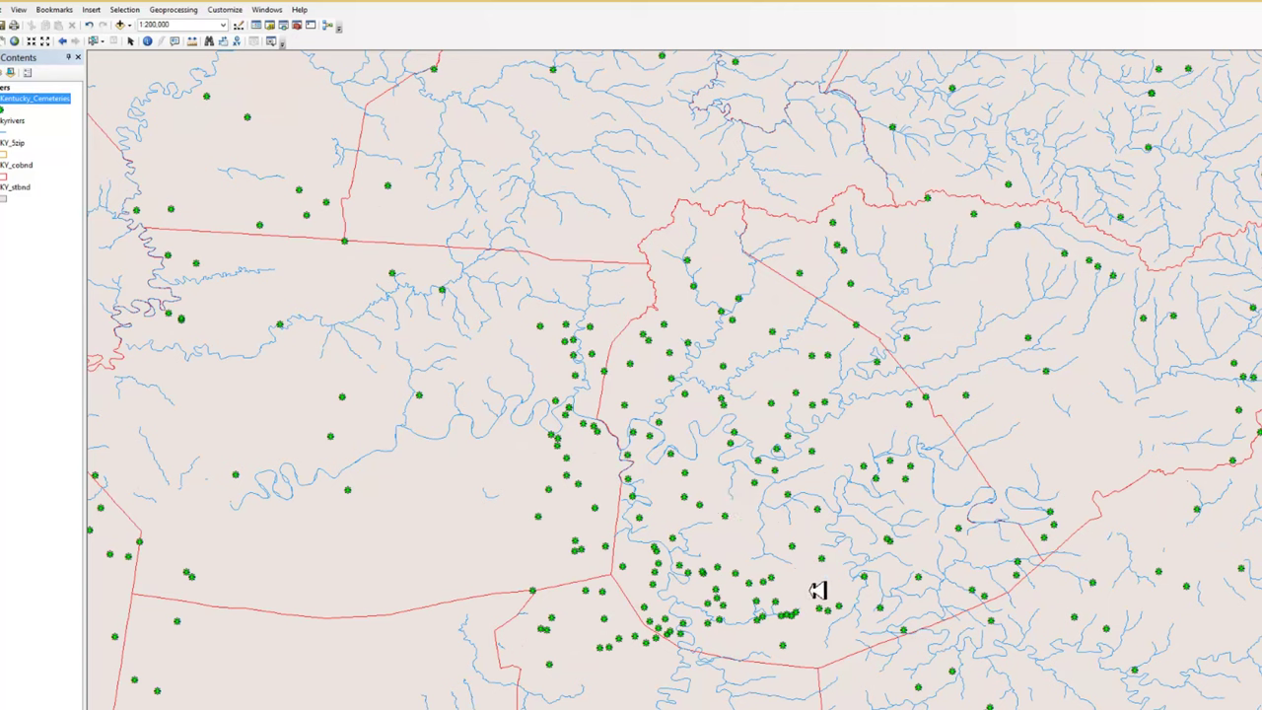
# Step: Zoom in and step through extents, confirming cemetery labels show at 1:100,000 but vanish at 1:125,000
pyautogui.scroll(5, 890, 665)
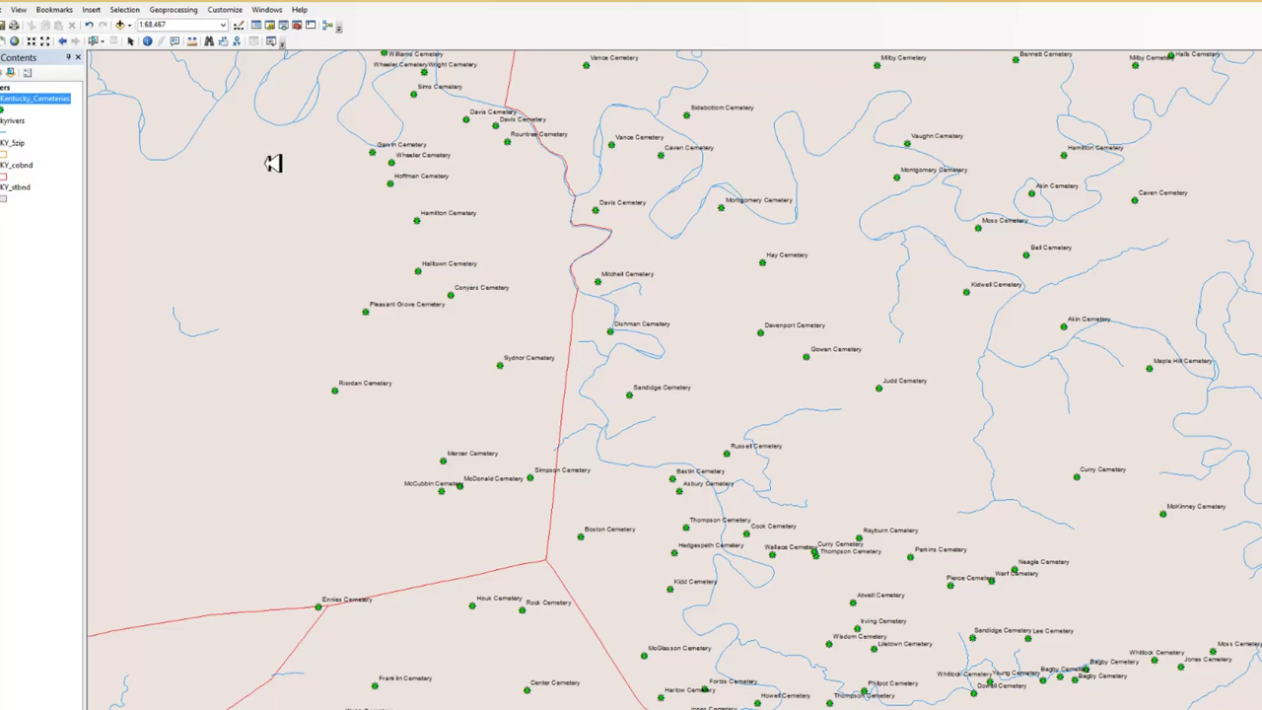
pyautogui.click(46, 41)
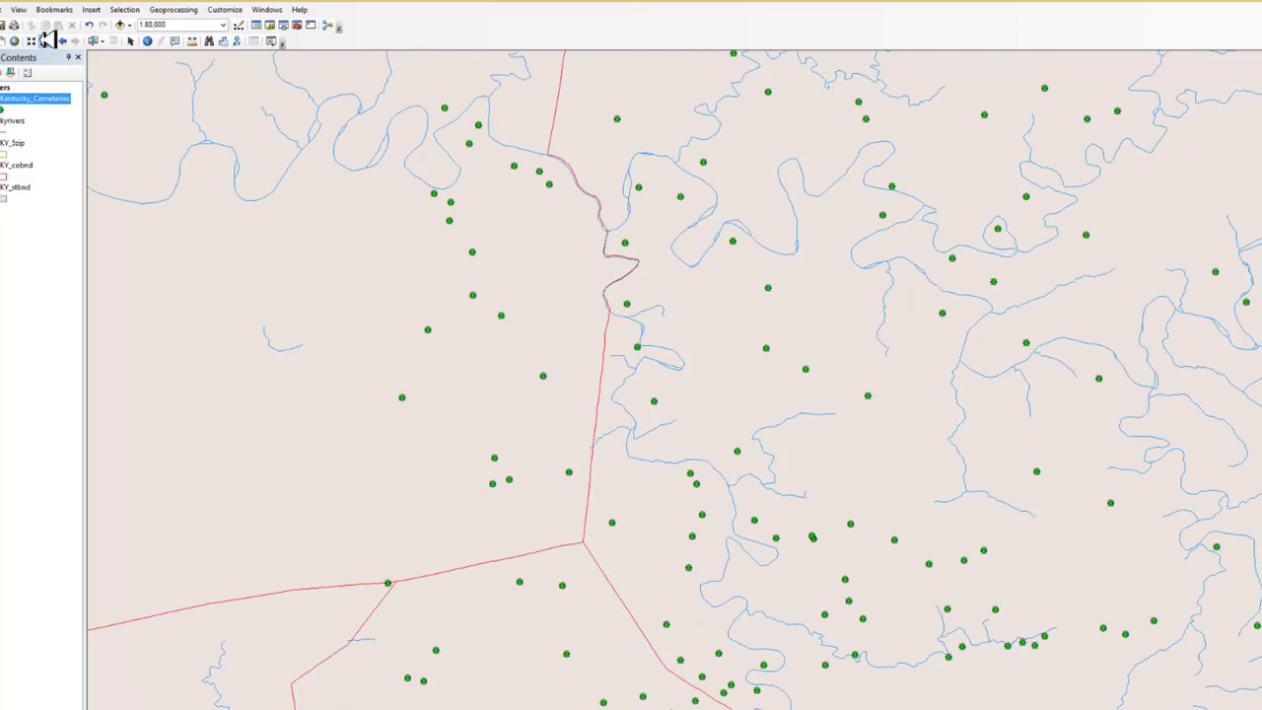
pyautogui.click(46, 41)
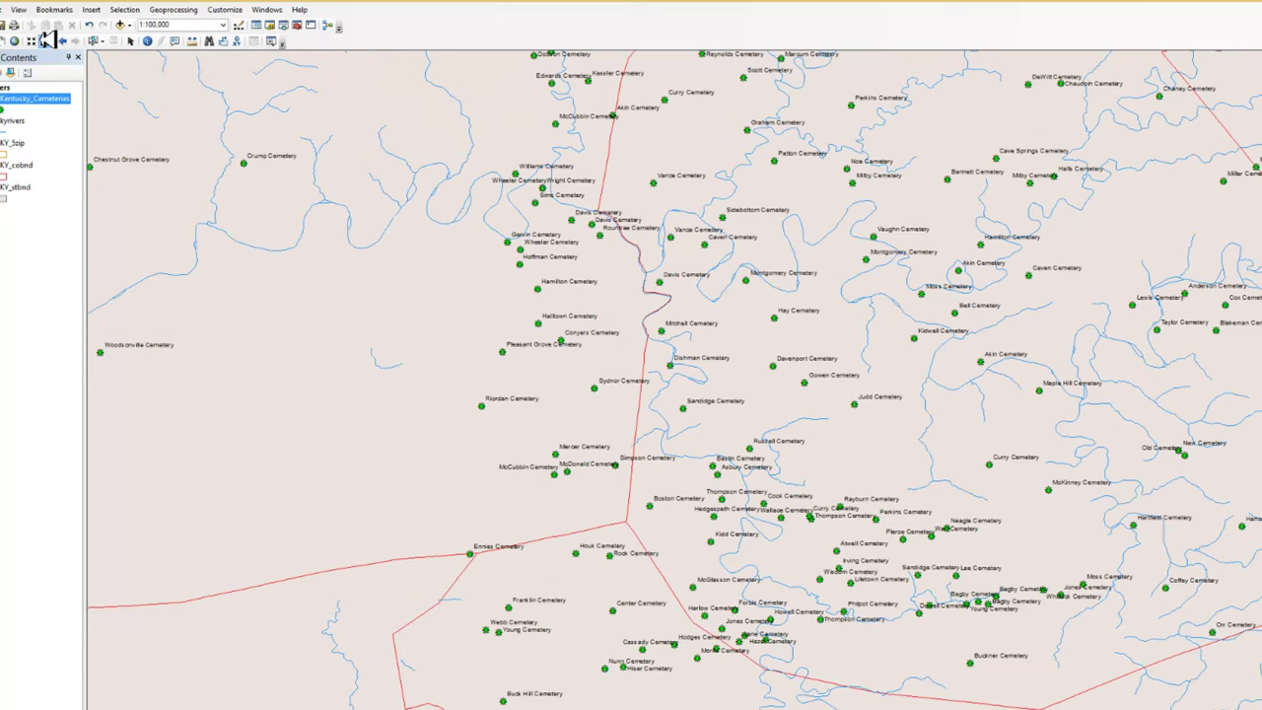
pyautogui.click(47, 40)
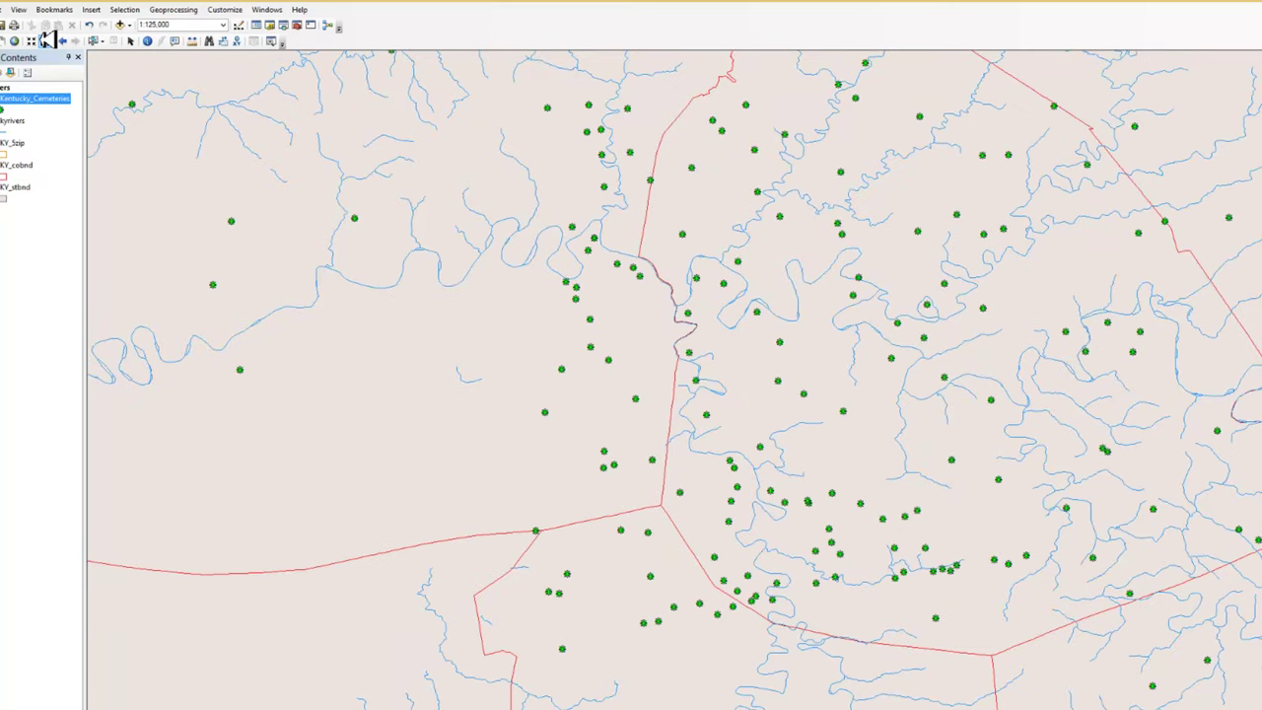